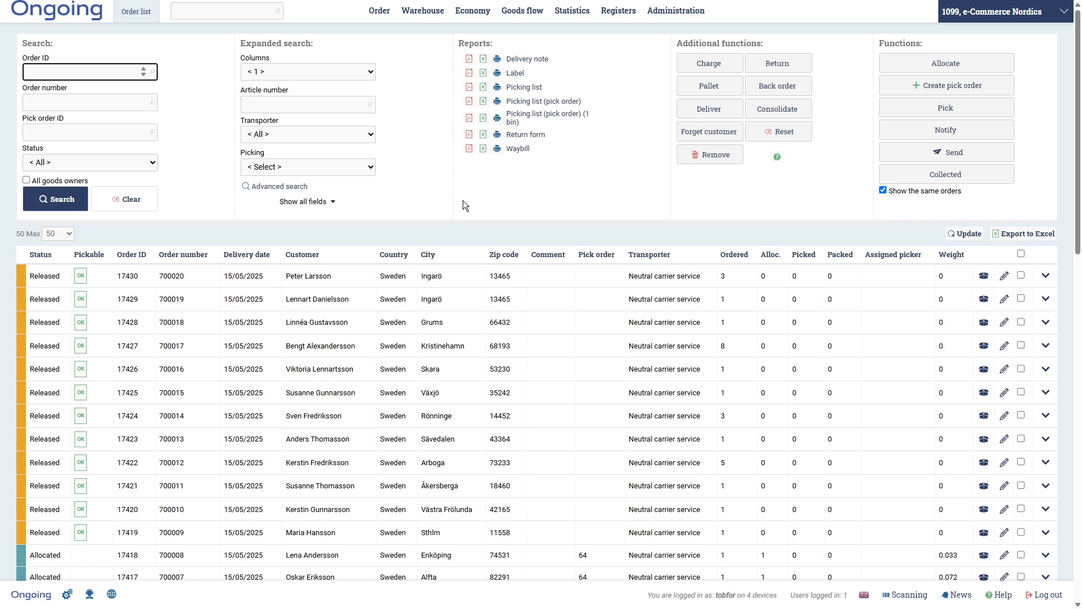
# Open the transporter assignment rules and review when they apply to manually closed and Excel-imported orders.
pyautogui.moveTo(379, 10)
pyautogui.moveTo(619, 16)
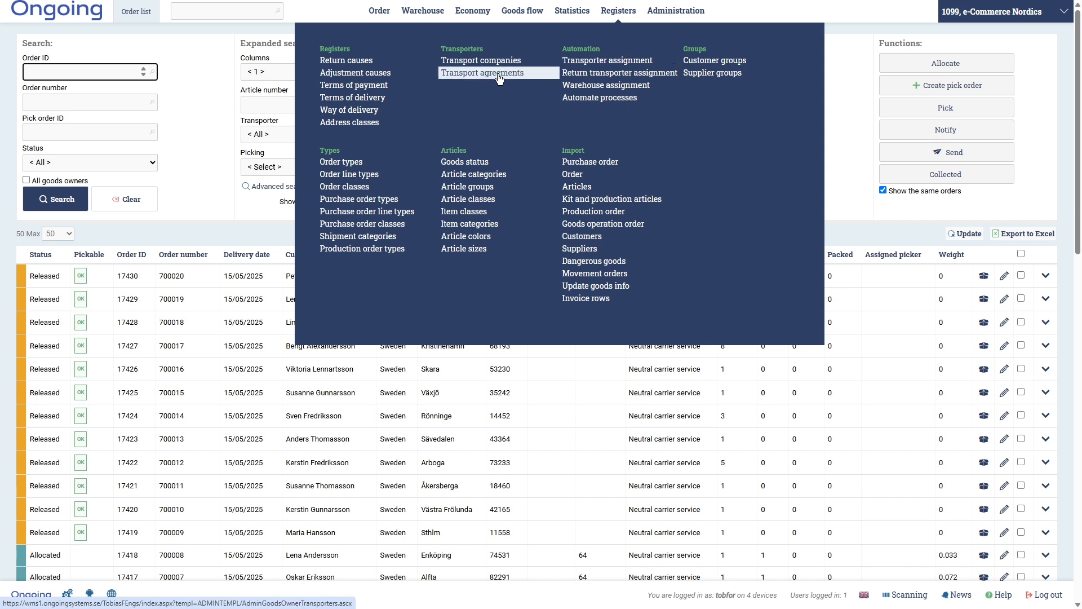
pyautogui.click(611, 62)
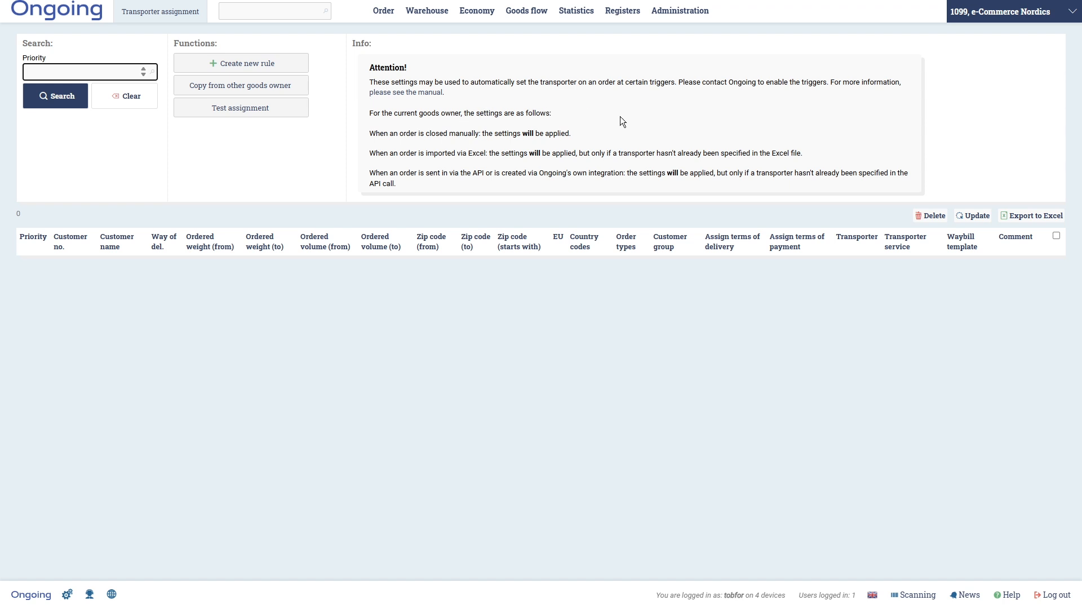
pyautogui.moveTo(375, 135); pyautogui.dragTo(590, 145)
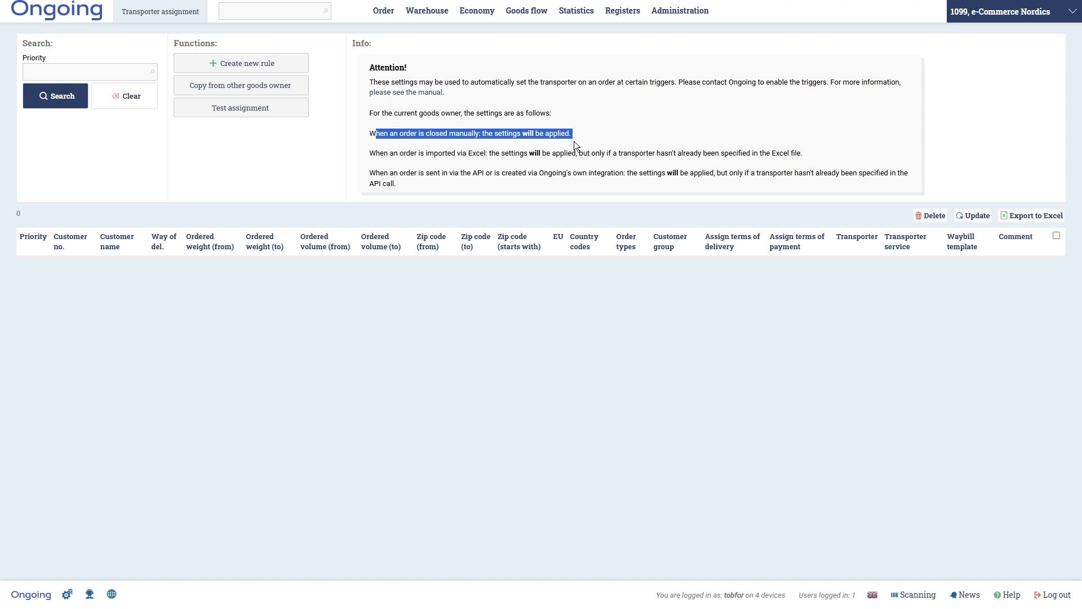
pyautogui.moveTo(368, 152); pyautogui.dragTo(767, 154)
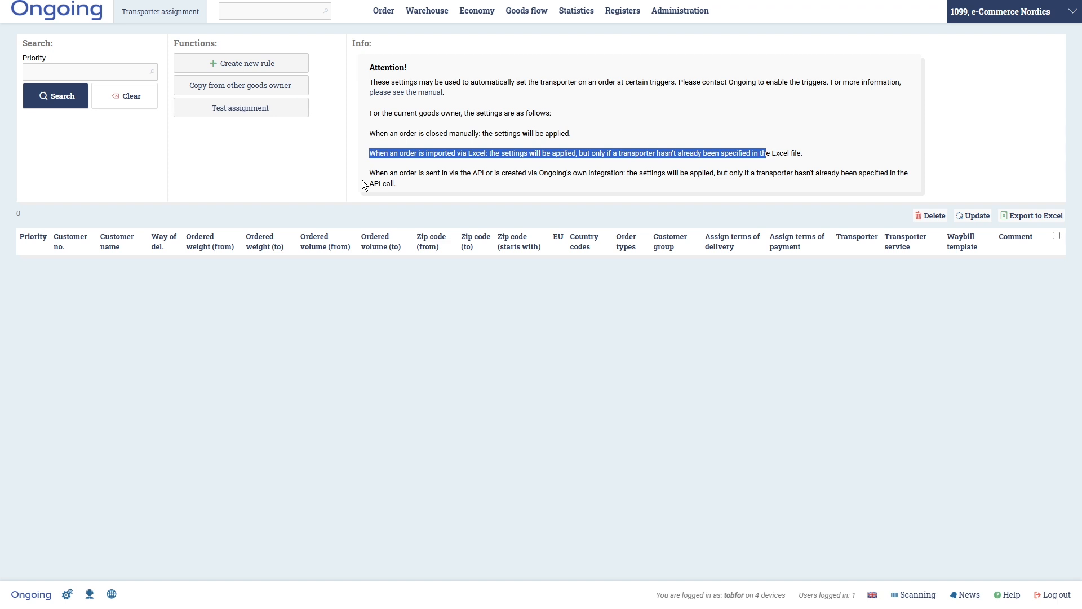
# Start a new transporter assignment rule with freight contract PostNord - Varubrev 1:a klass and priority 100.
pyautogui.click(252, 69)
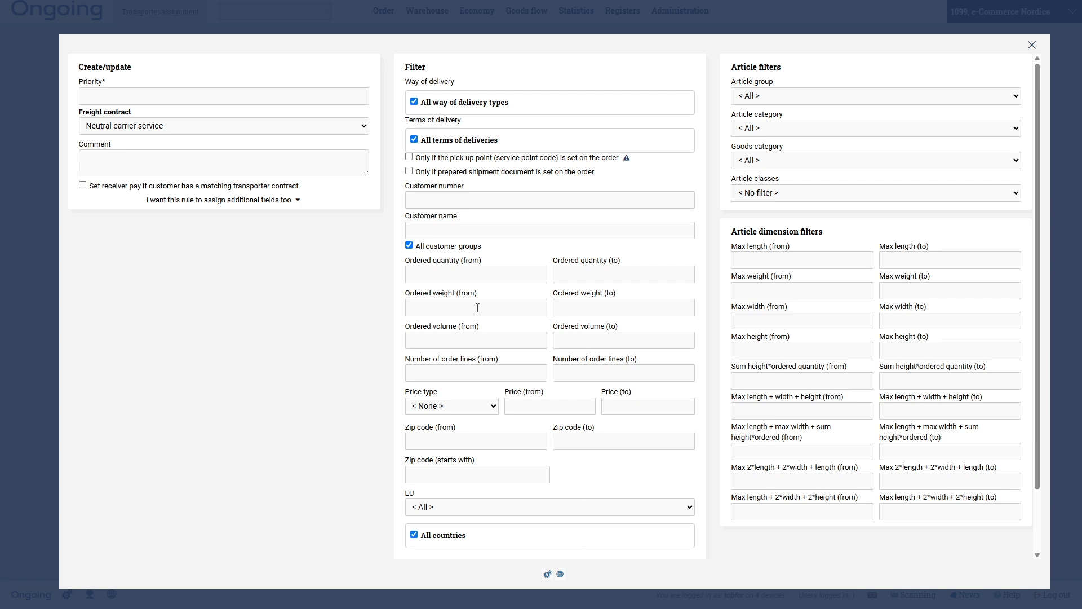
pyautogui.click(282, 132)
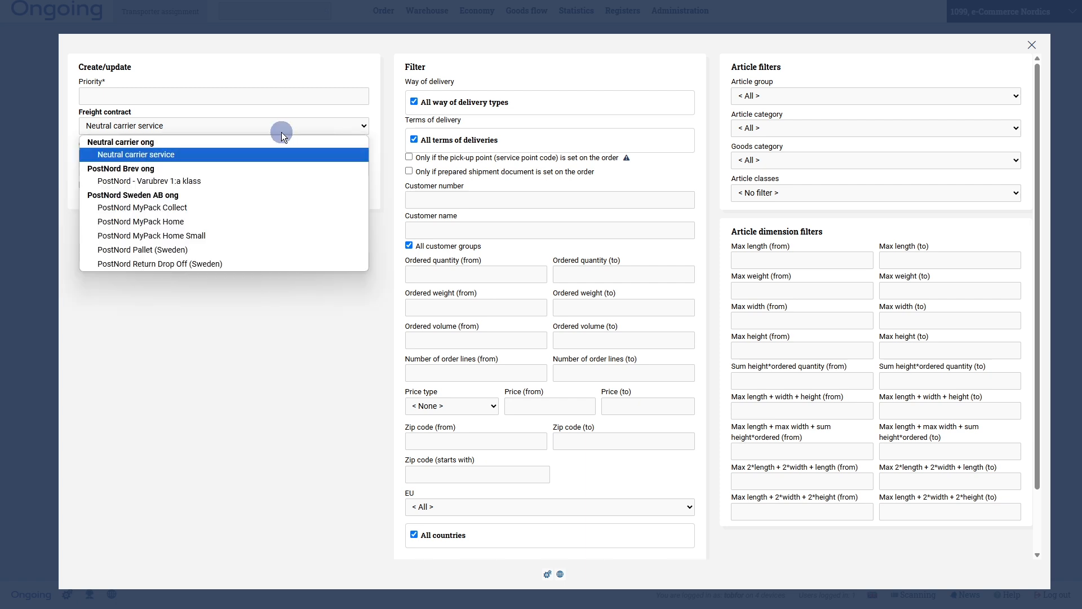
pyautogui.click(234, 179)
pyautogui.click(133, 94)
pyautogui.write('100')
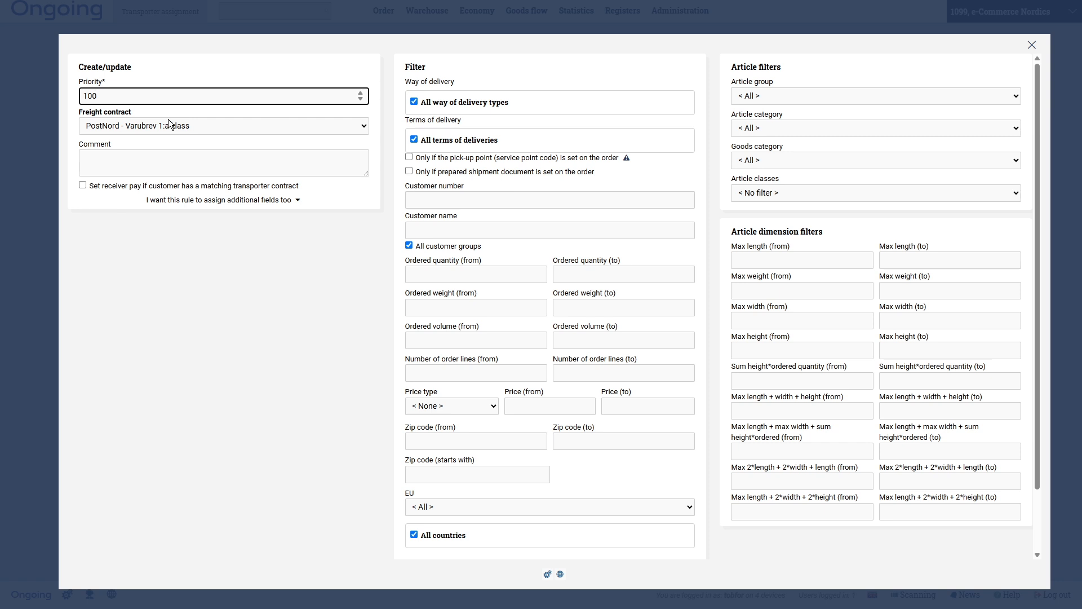
# Set the ordered weight filter of the priority 100 rule from 0 to 2.
pyautogui.click(481, 311)
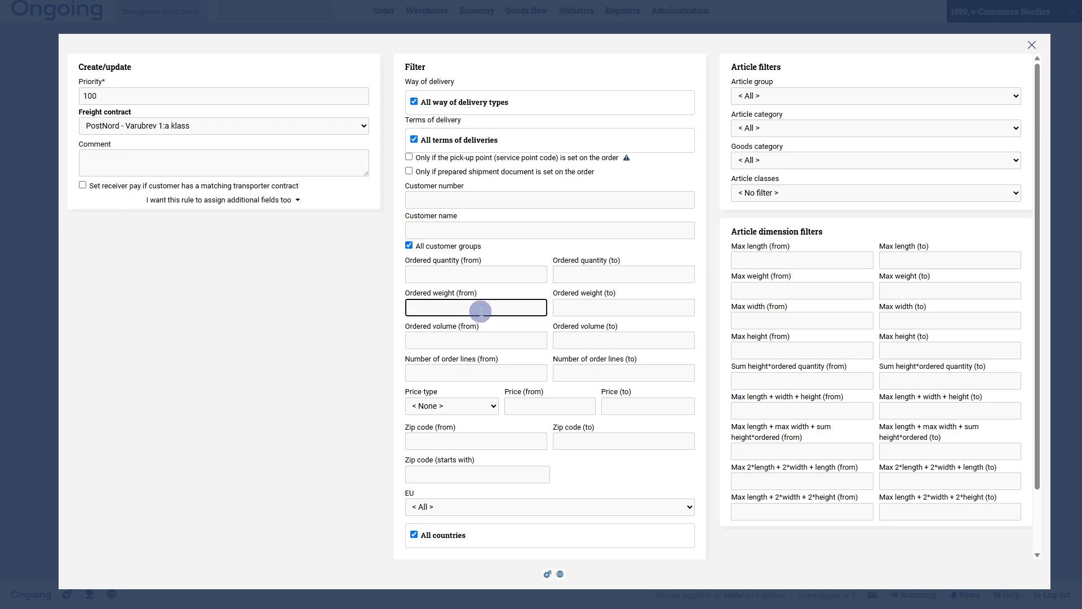
pyautogui.write('0')
pyautogui.click(616, 310)
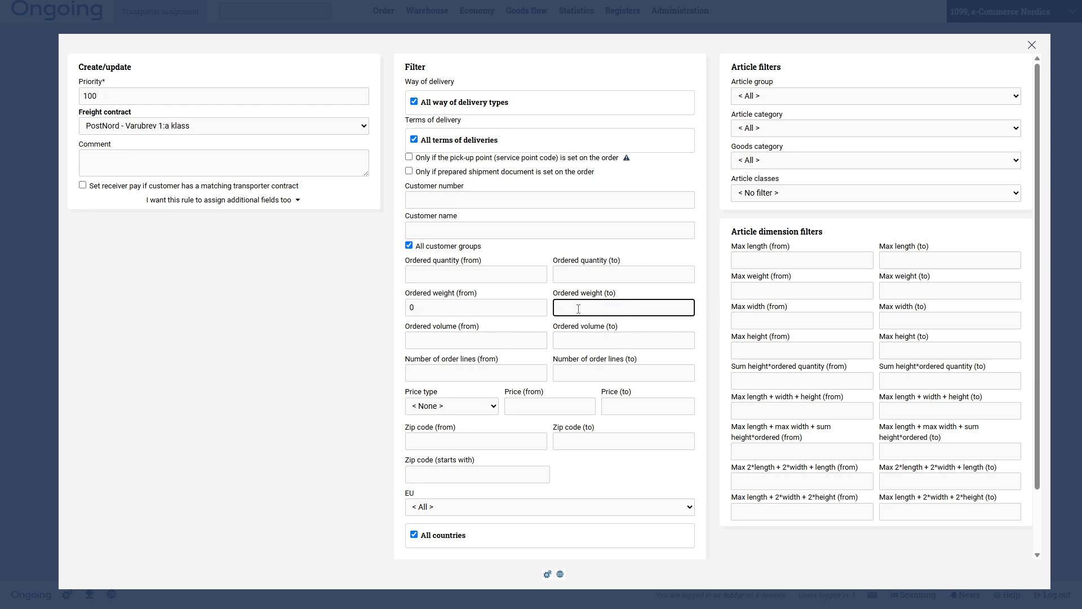
pyautogui.write('2')
# Restrict the priority 100 rule to orders going to Sweden instead of all countries.
pyautogui.scroll(-2, 745, 330)
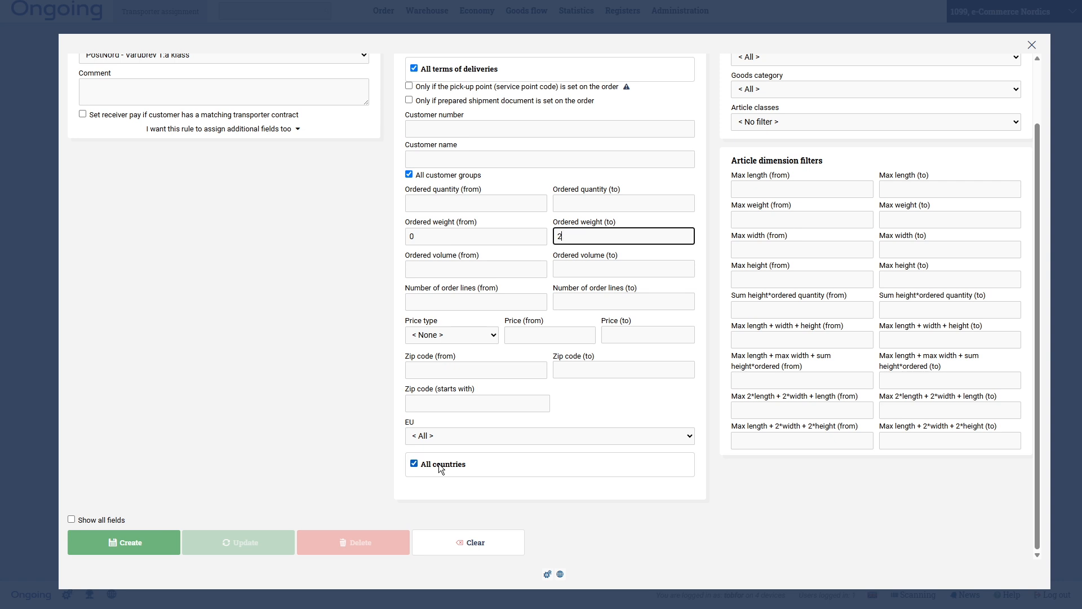
pyautogui.click(439, 464)
pyautogui.click(308, 85)
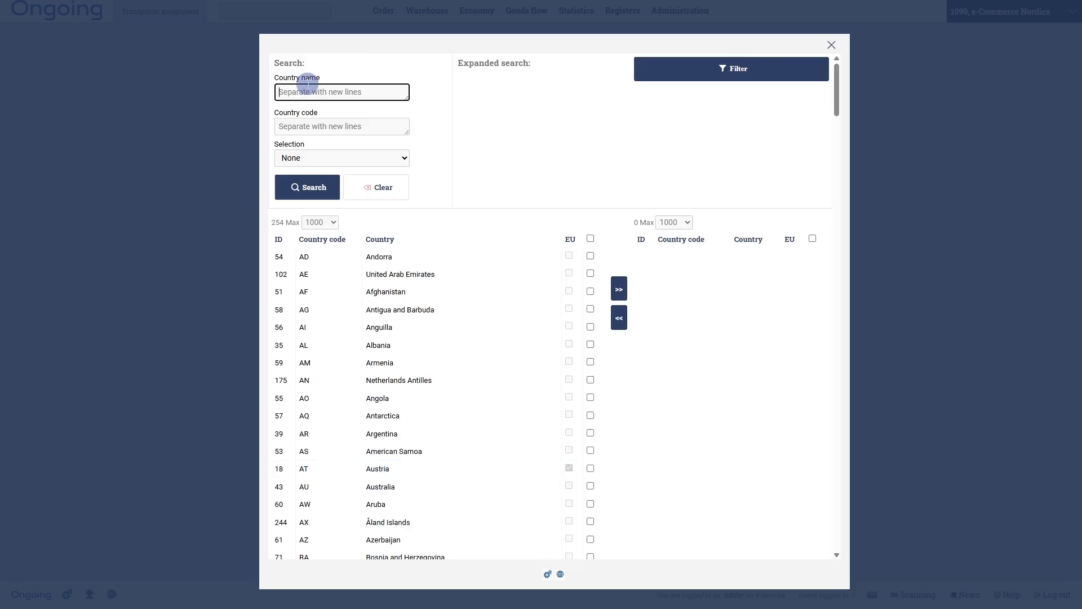
pyautogui.write('sweden')
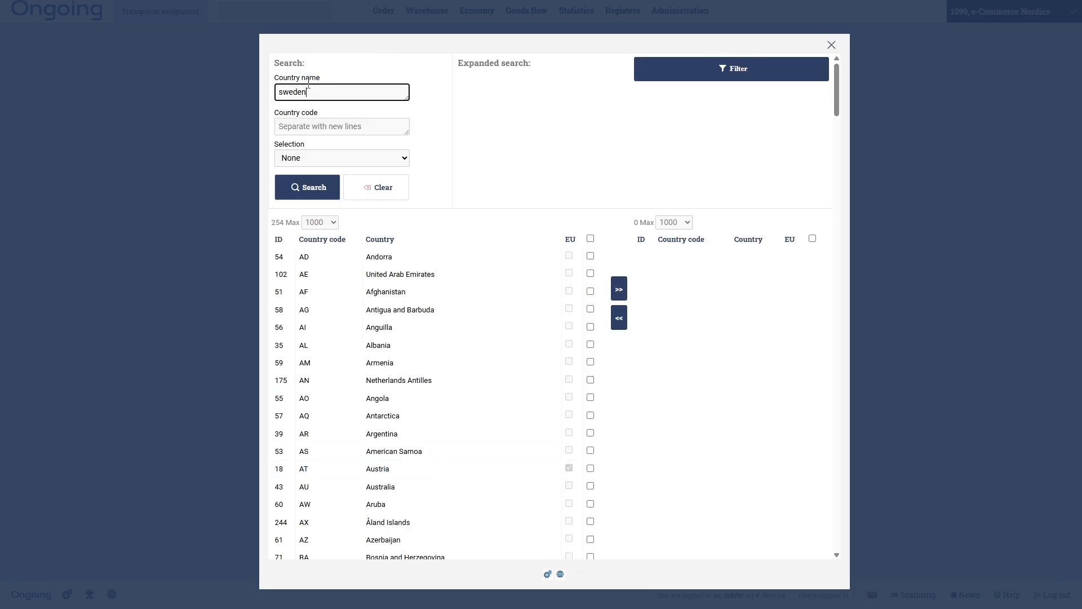
pyautogui.click(292, 186)
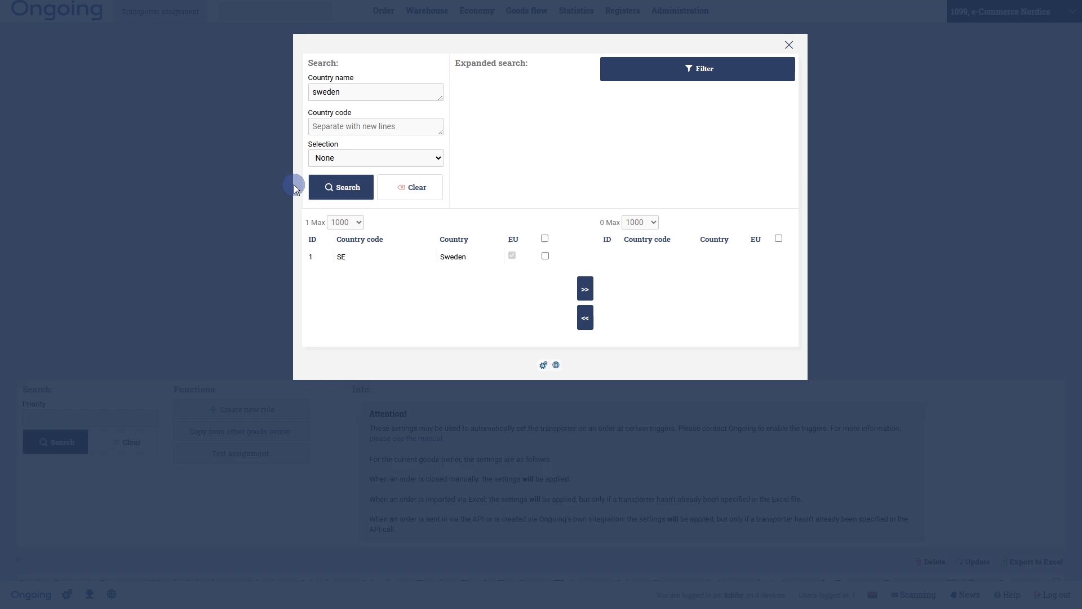
pyautogui.click(546, 256)
pyautogui.click(584, 290)
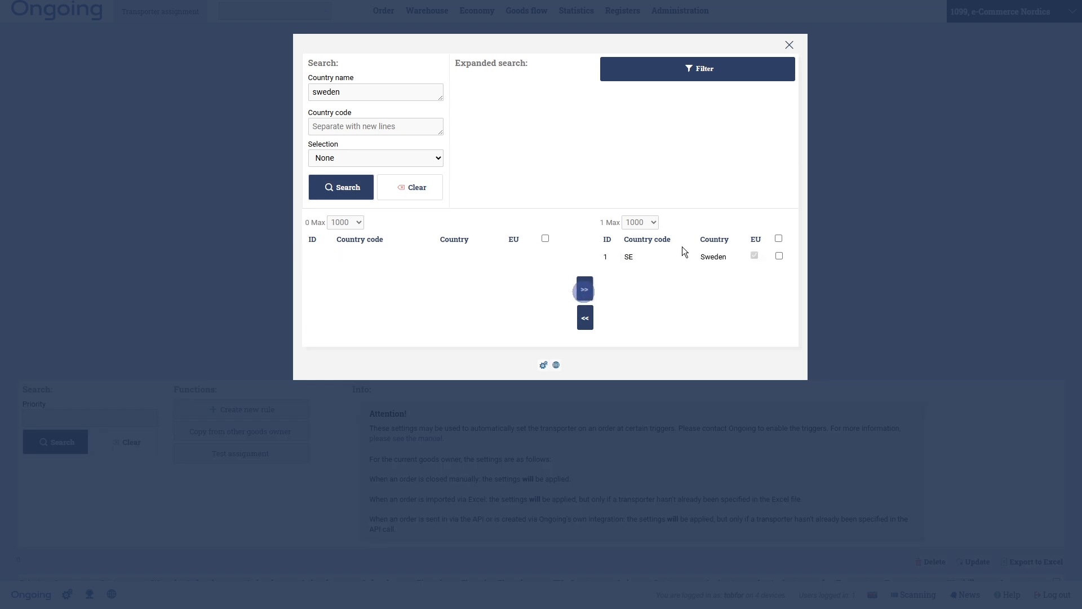
pyautogui.click(709, 70)
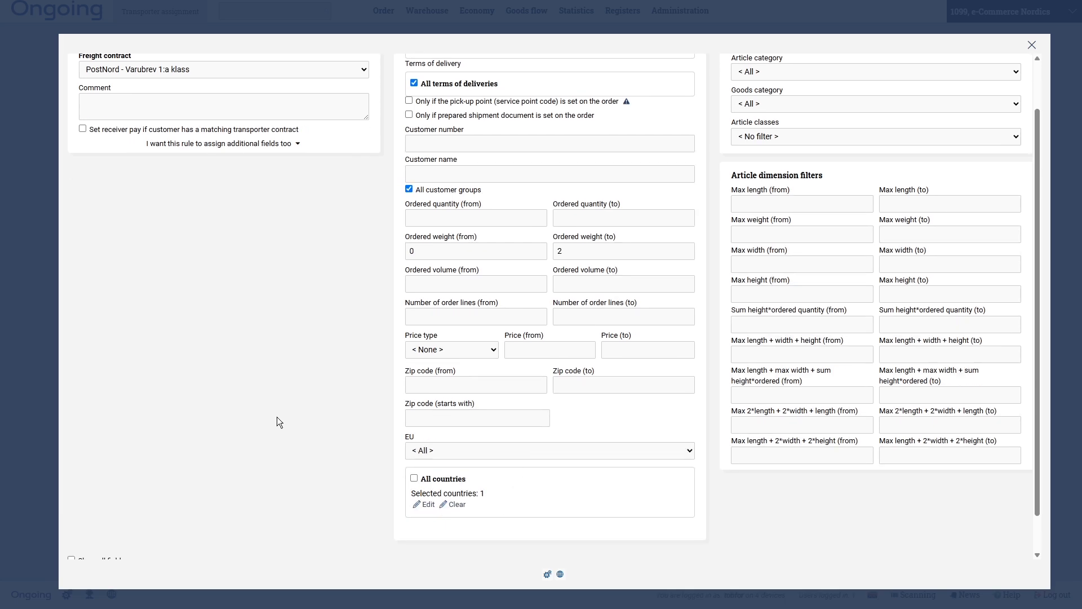
# Show all fields of the rule form, look through the extra filter options, and create the priority 100 rule.
pyautogui.scroll(-1, 276, 418)
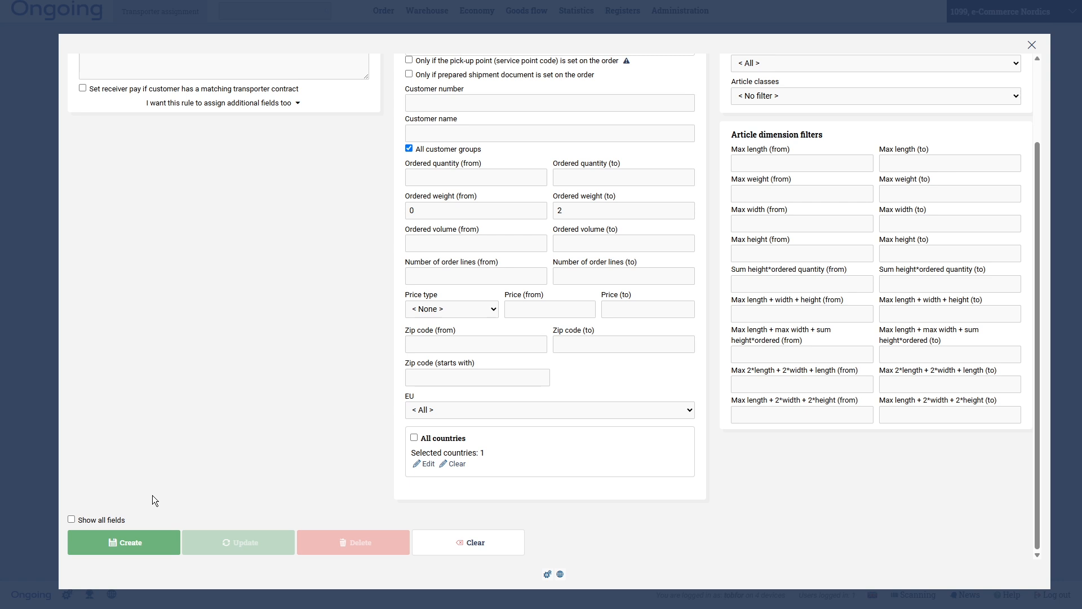
pyautogui.click(108, 520)
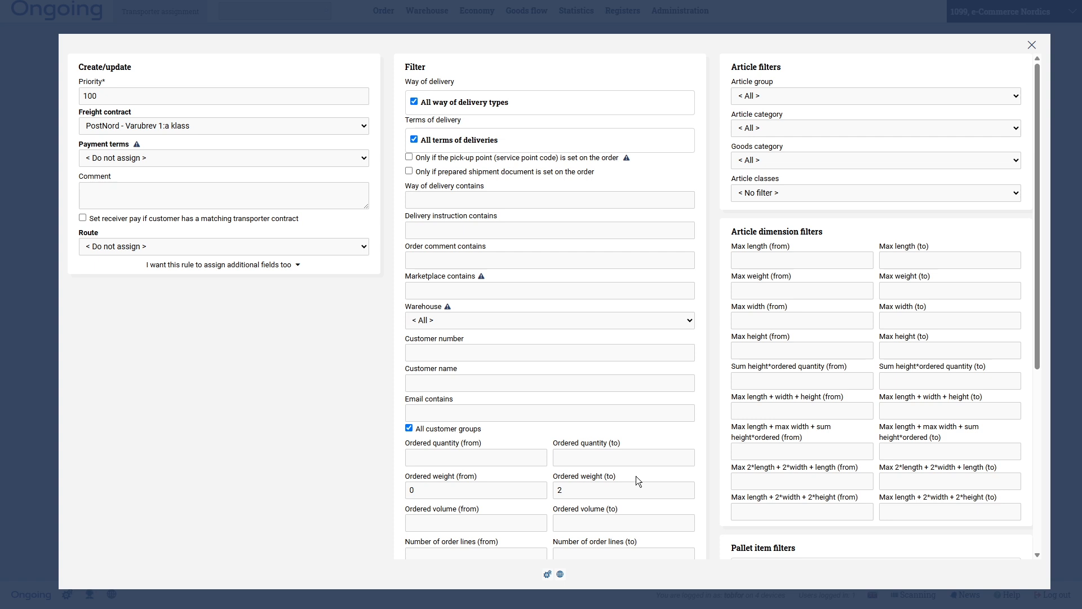
pyautogui.scroll(-5, 211, 510)
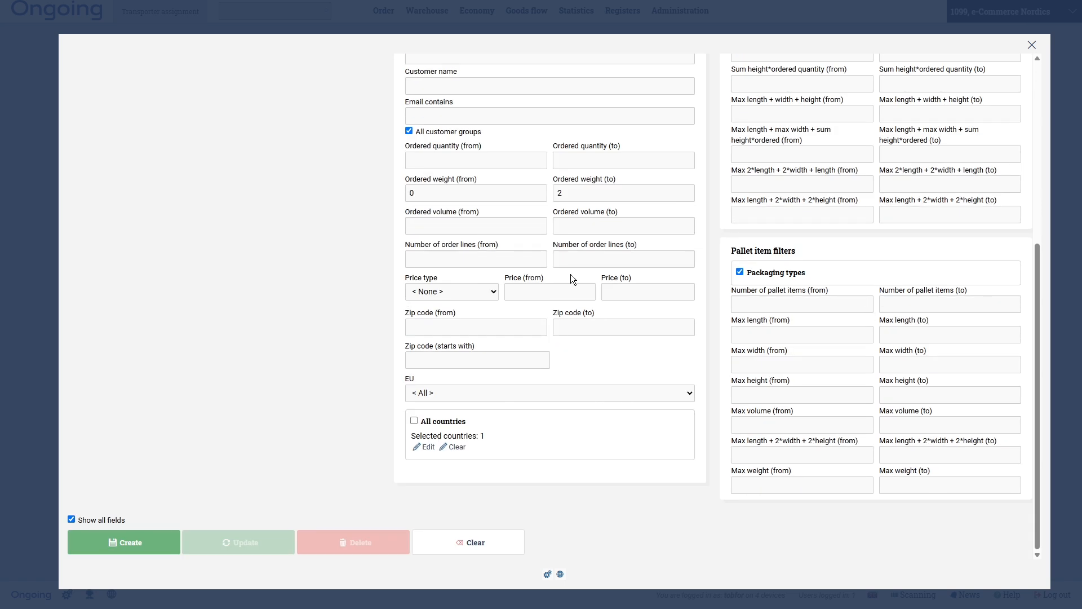
pyautogui.scroll(3, 418, 177)
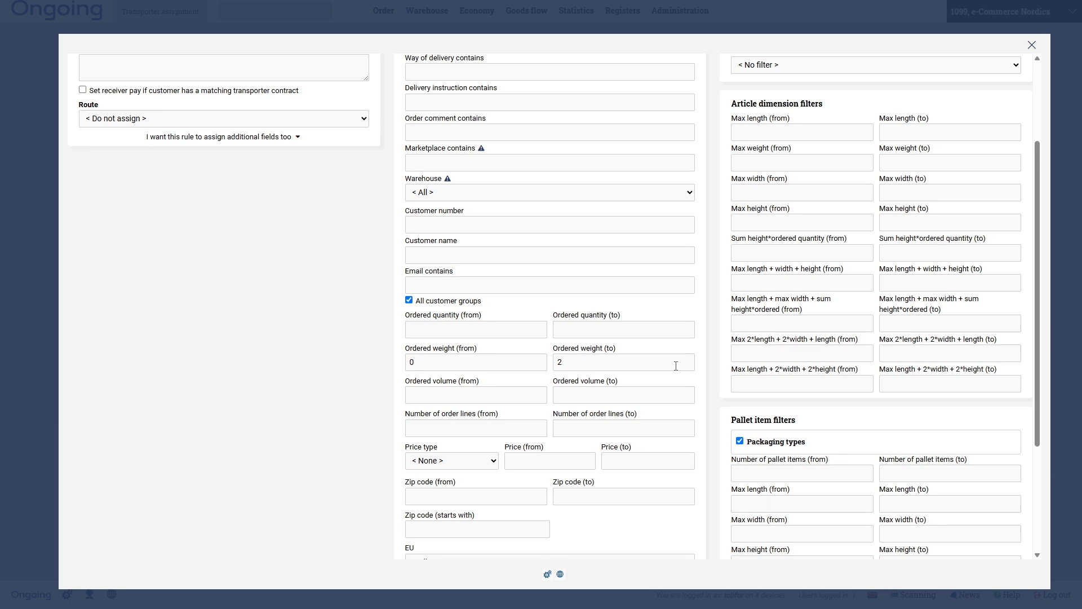
pyautogui.scroll(2, 265, 405)
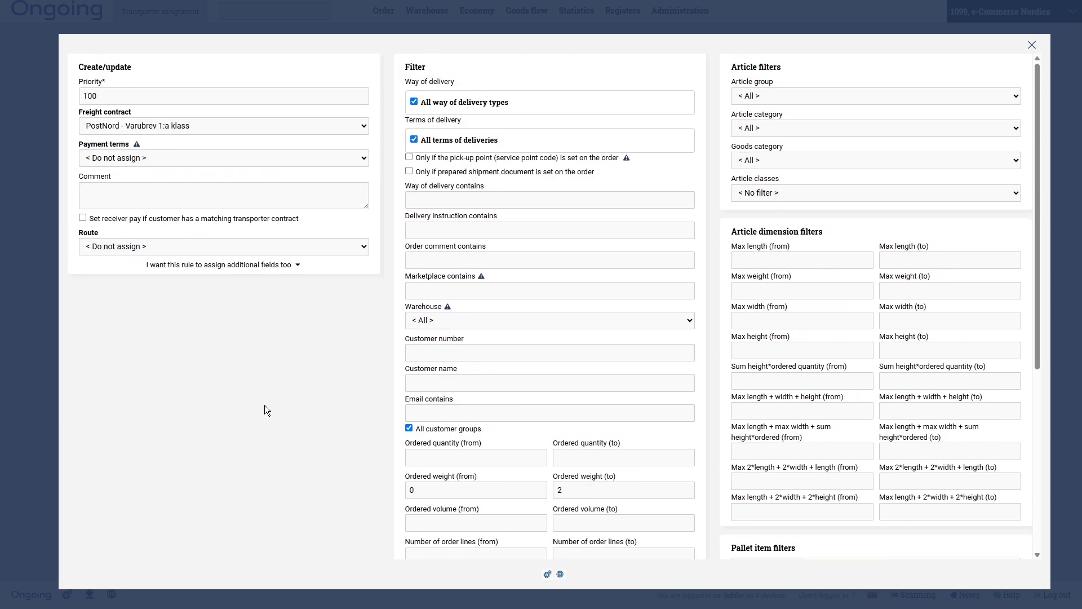
pyautogui.scroll(-5, 265, 405)
pyautogui.click(155, 543)
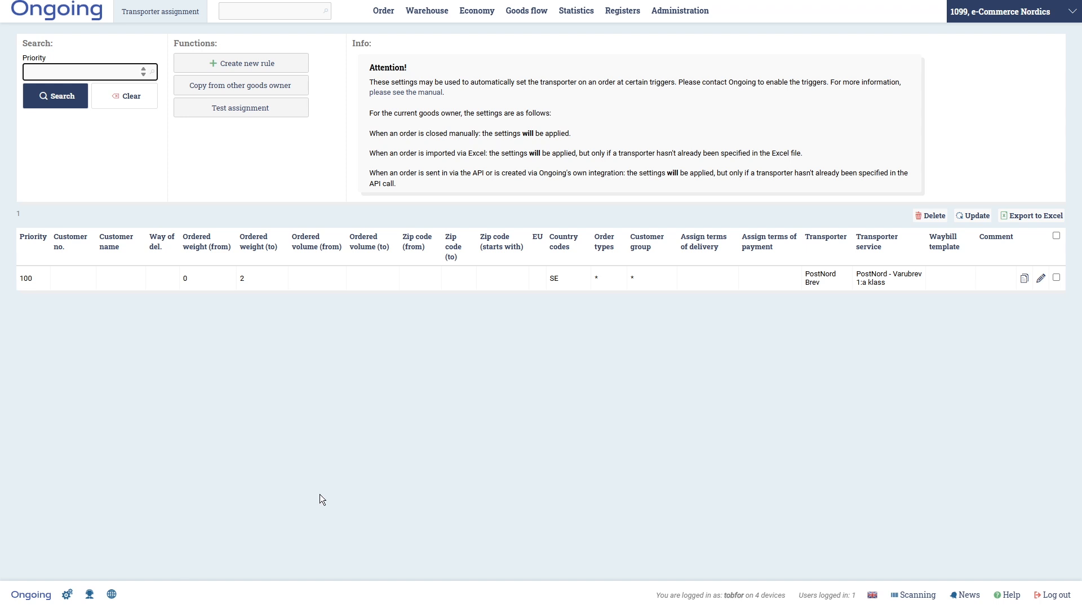
# Start another transporter assignment rule with priority 200 and freight contract PostNord MyPack Collect.
pyautogui.click(242, 63)
pyautogui.click(172, 96)
pyautogui.write('200')
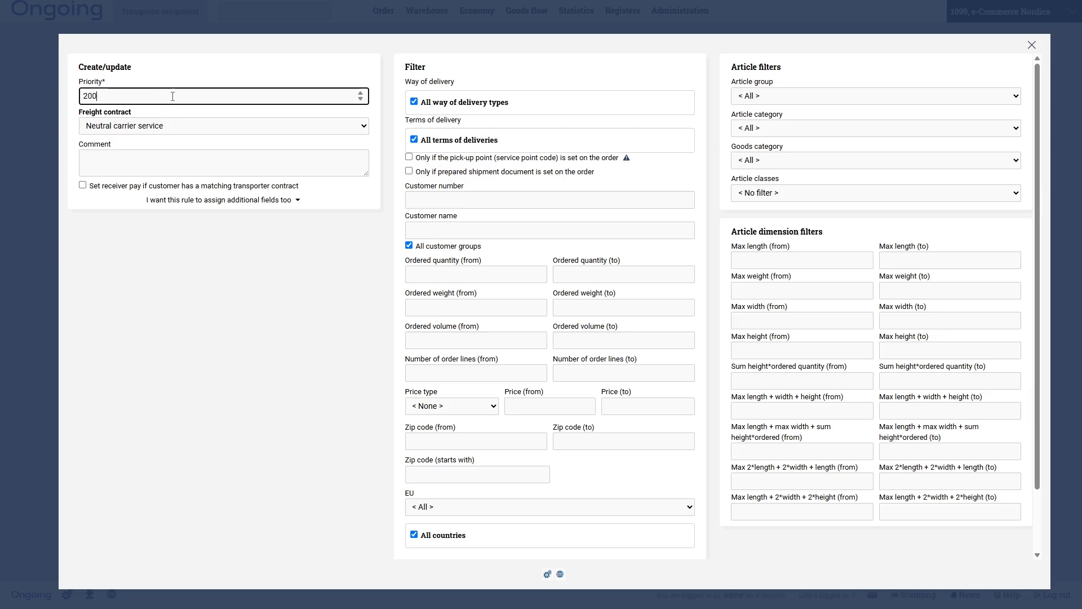
pyautogui.click(172, 125)
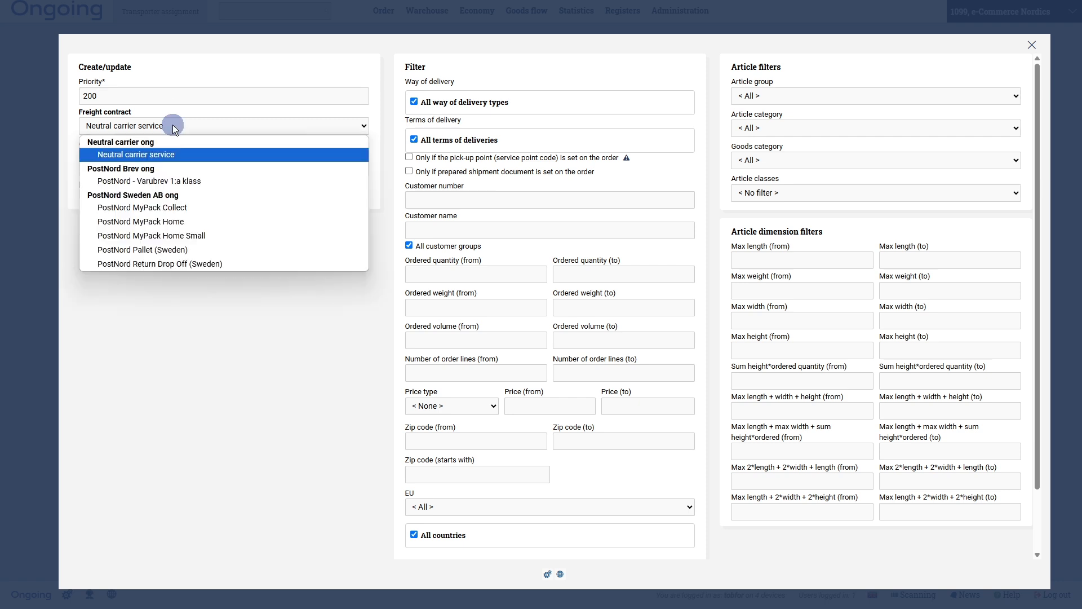
pyautogui.click(185, 208)
# Set the ordered weight filter of the priority 200 rule from 2 to 20.
pyautogui.click(459, 308)
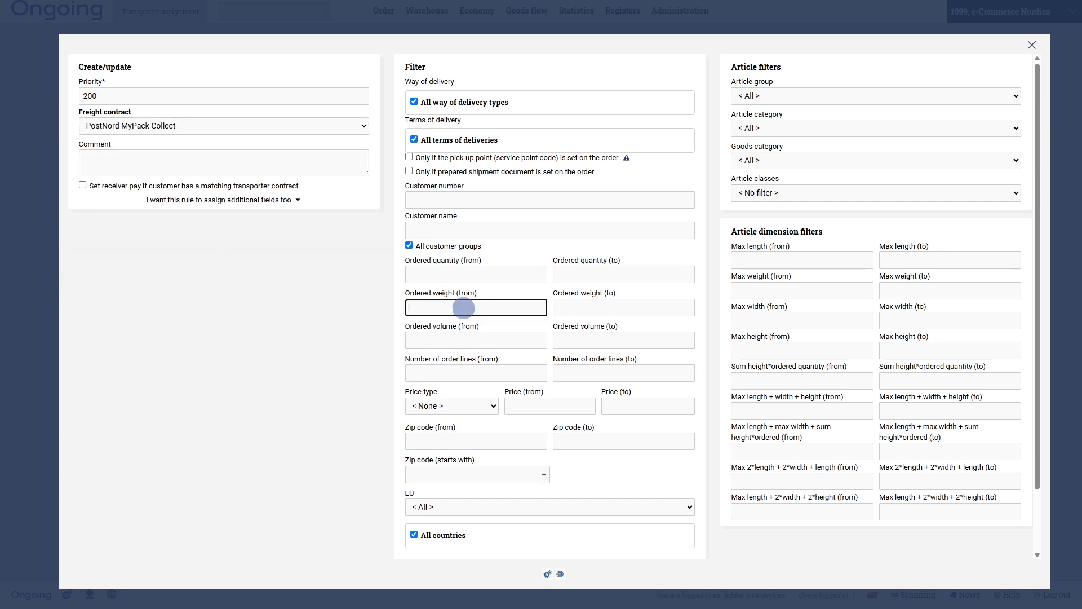
pyautogui.write('2')
pyautogui.click(631, 311)
pyautogui.write('20')
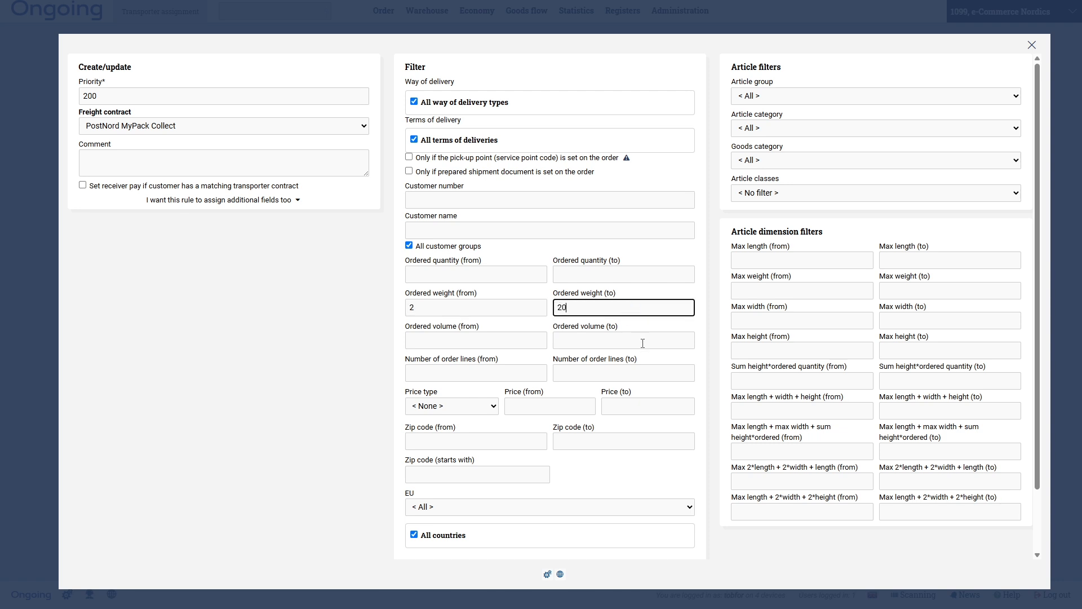
# Restrict the priority 200 rule to Sweden and create it.
pyautogui.scroll(-2, 313, 354)
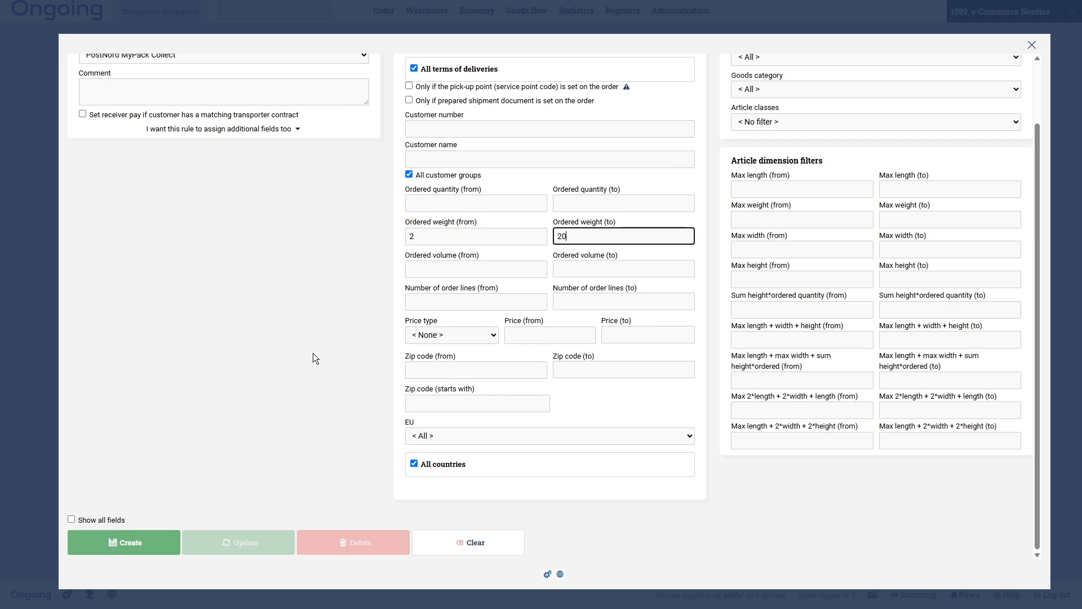
pyautogui.click(467, 467)
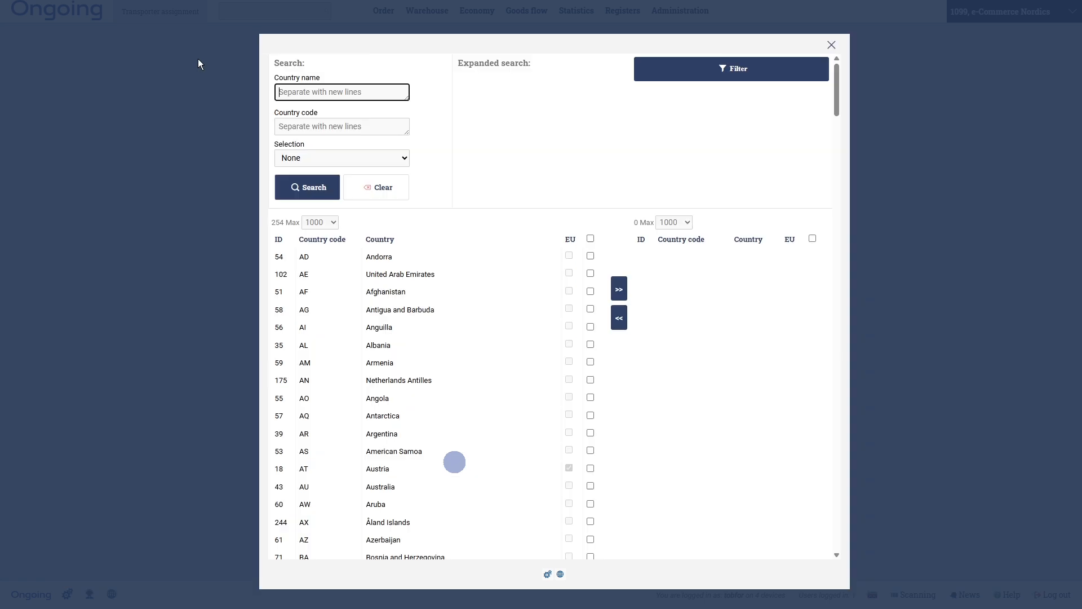
pyautogui.click(292, 92)
pyautogui.write('sweden')
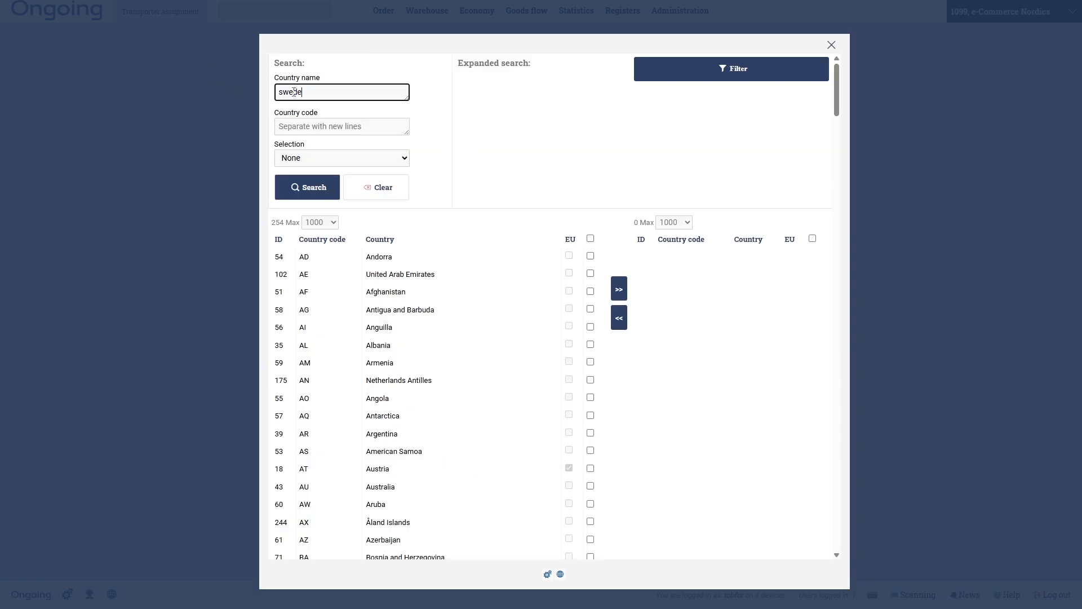
pyautogui.click(307, 187)
pyautogui.click(591, 290)
pyautogui.click(715, 61)
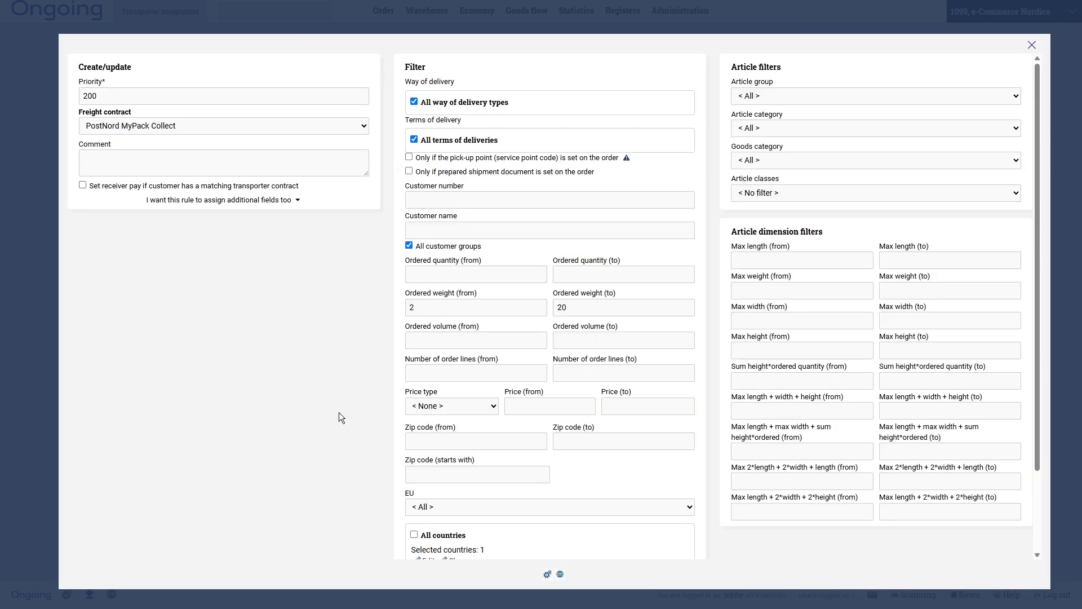
pyautogui.scroll(-2, 339, 412)
pyautogui.click(113, 550)
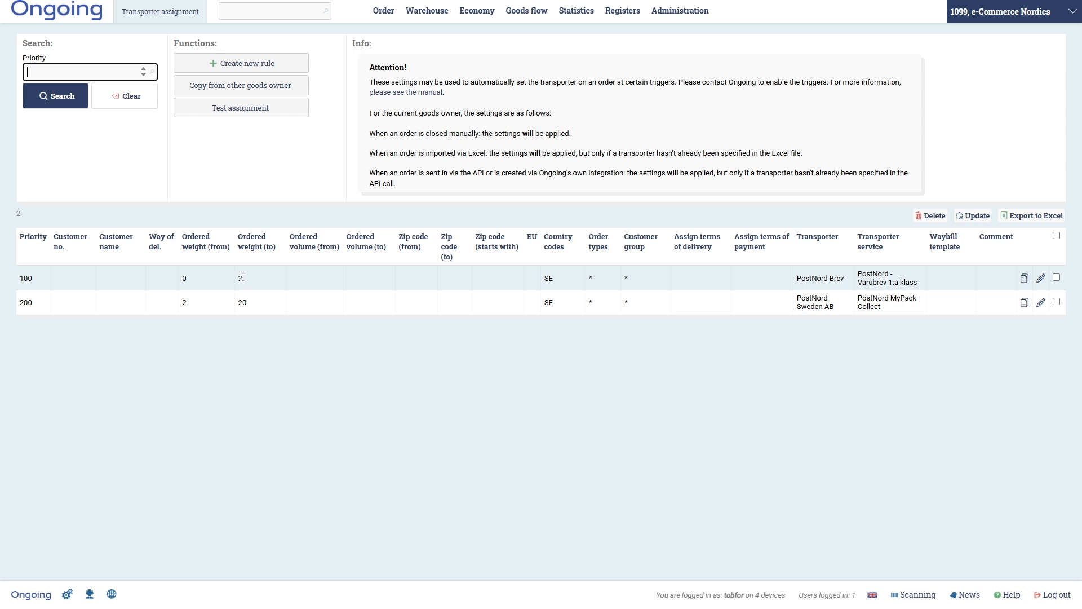
pyautogui.moveTo(116, 276); pyautogui.dragTo(250, 283)
# Start a third transporter assignment rule with priority 300 and freight contract PostNord Pallet (Sweden).
pyautogui.click(275, 64)
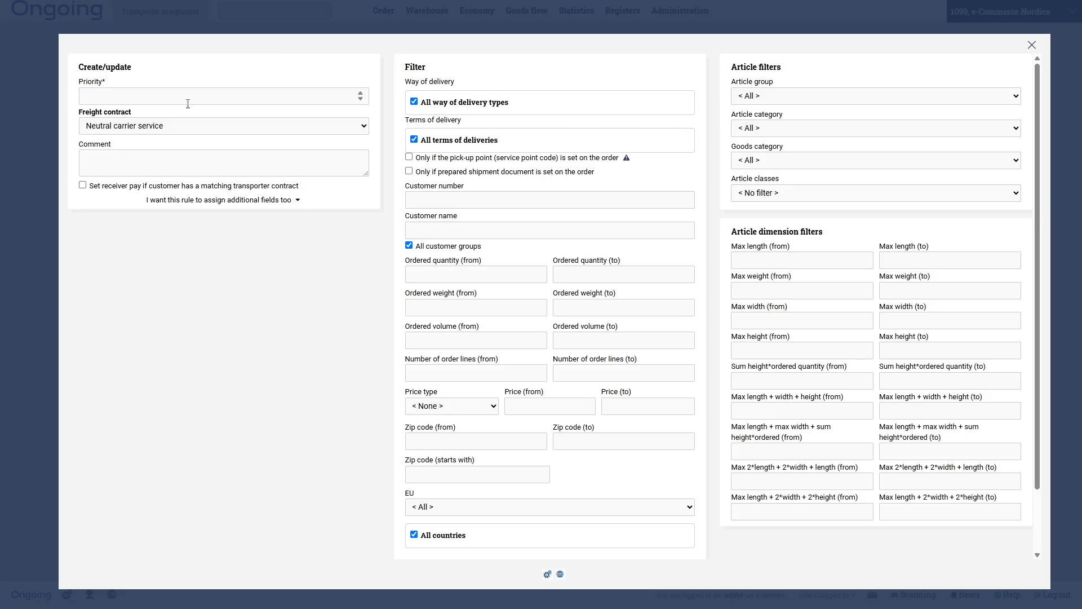
pyautogui.click(188, 104)
pyautogui.write('300')
pyautogui.click(208, 129)
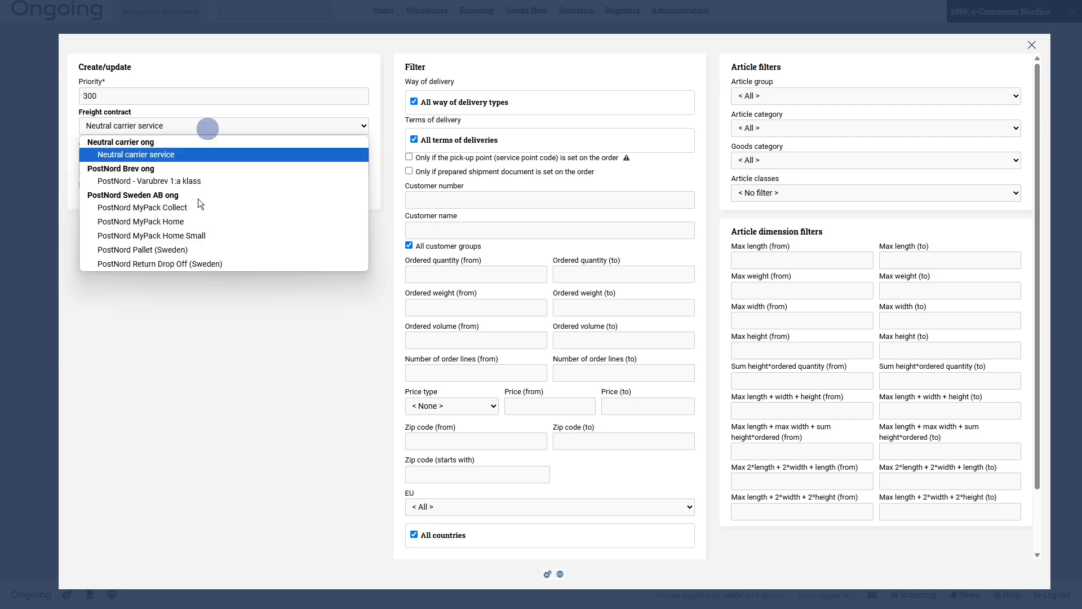
pyautogui.click(199, 251)
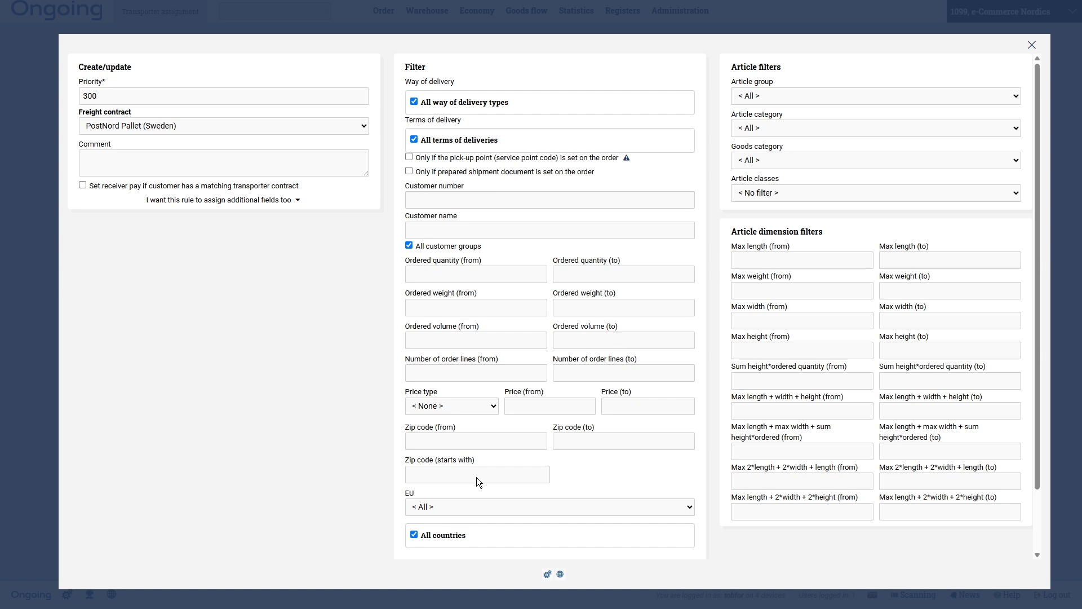
# Set the ordered weight filter of the priority 300 rule from 20 to 500.
pyautogui.click(451, 309)
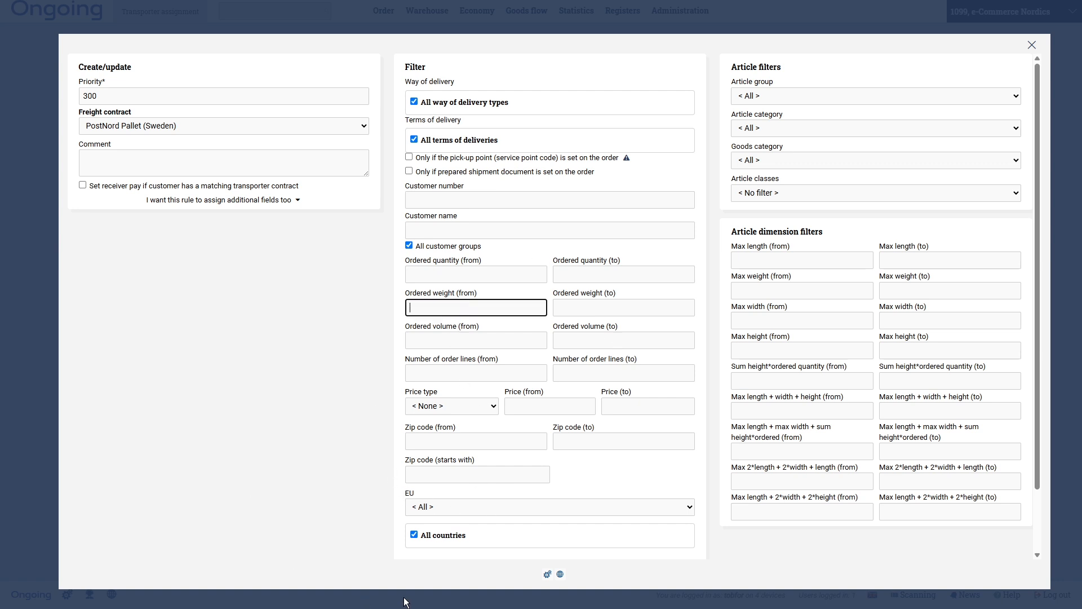
pyautogui.write('20')
pyautogui.click(622, 305)
pyautogui.write('500')
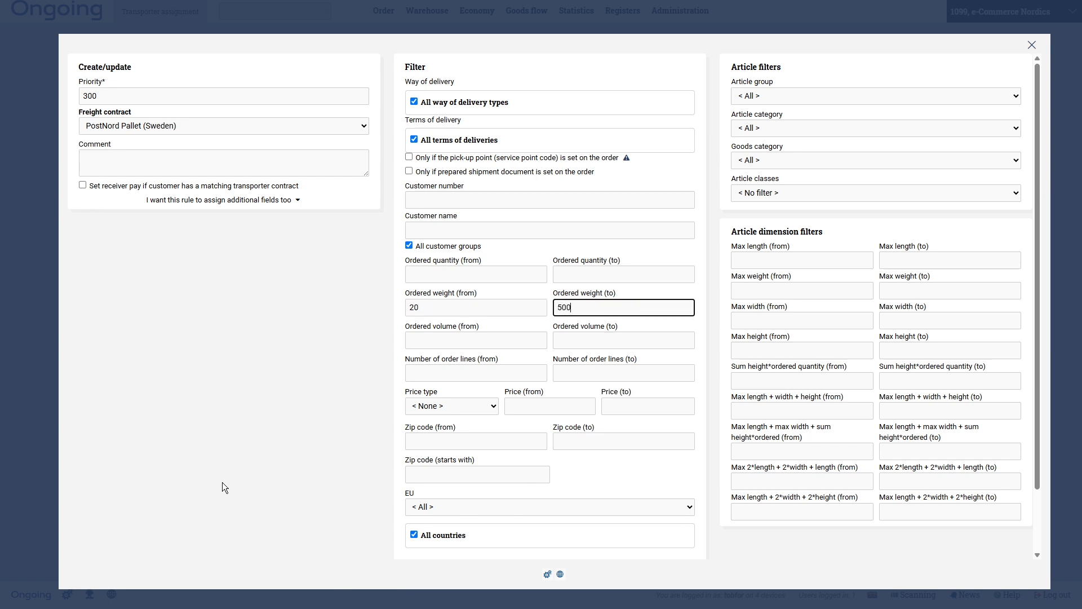
# Restrict the priority 300 rule to Sweden and create it.
pyautogui.click(433, 536)
pyautogui.click(306, 85)
pyautogui.write('sweden')
pyautogui.click(299, 186)
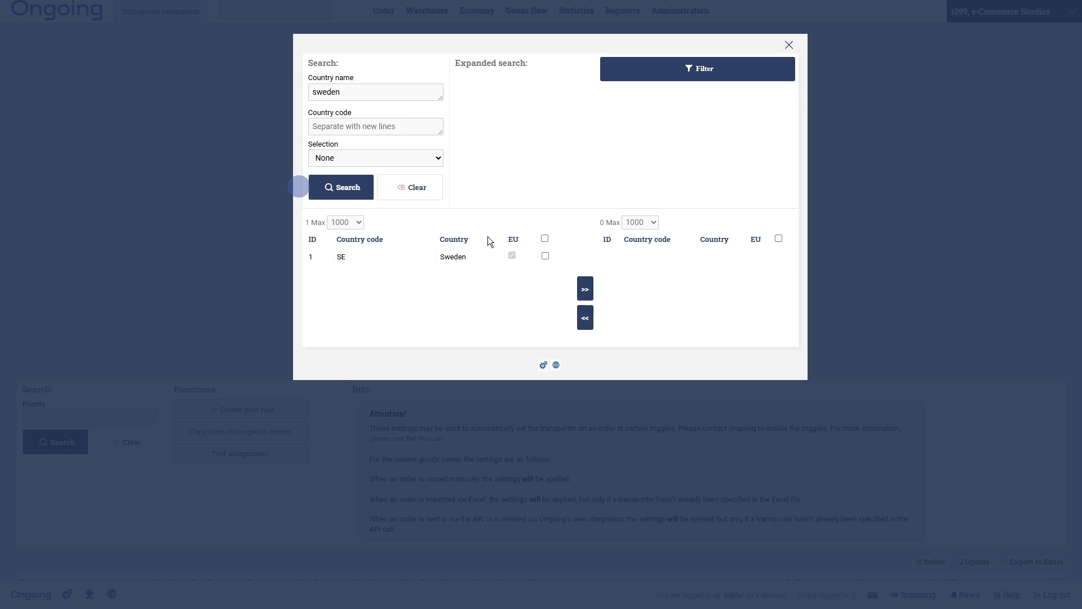
pyautogui.click(545, 256)
pyautogui.click(585, 290)
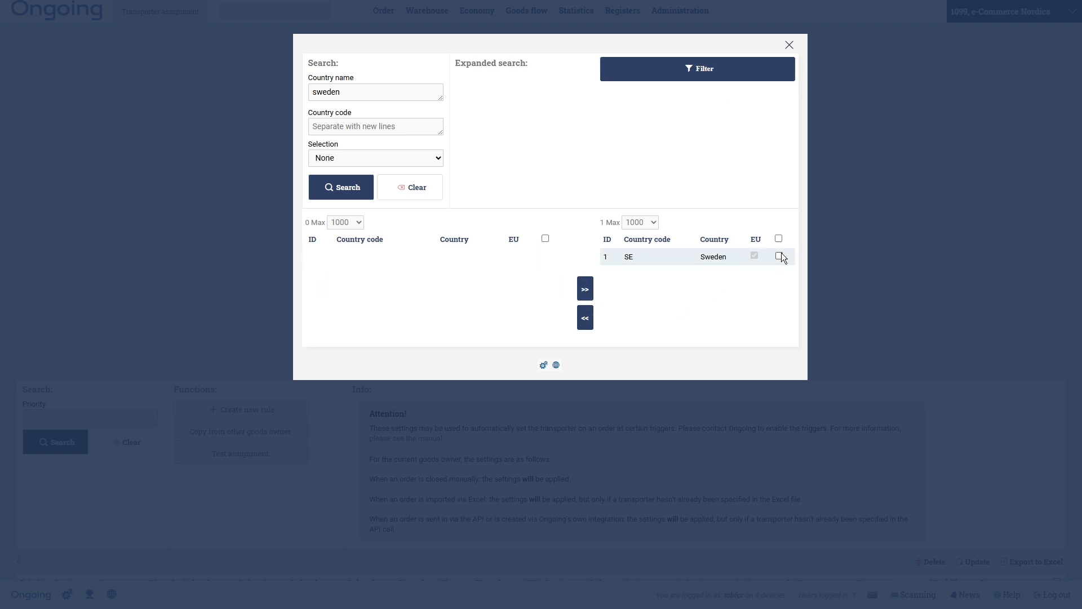
pyautogui.click(713, 70)
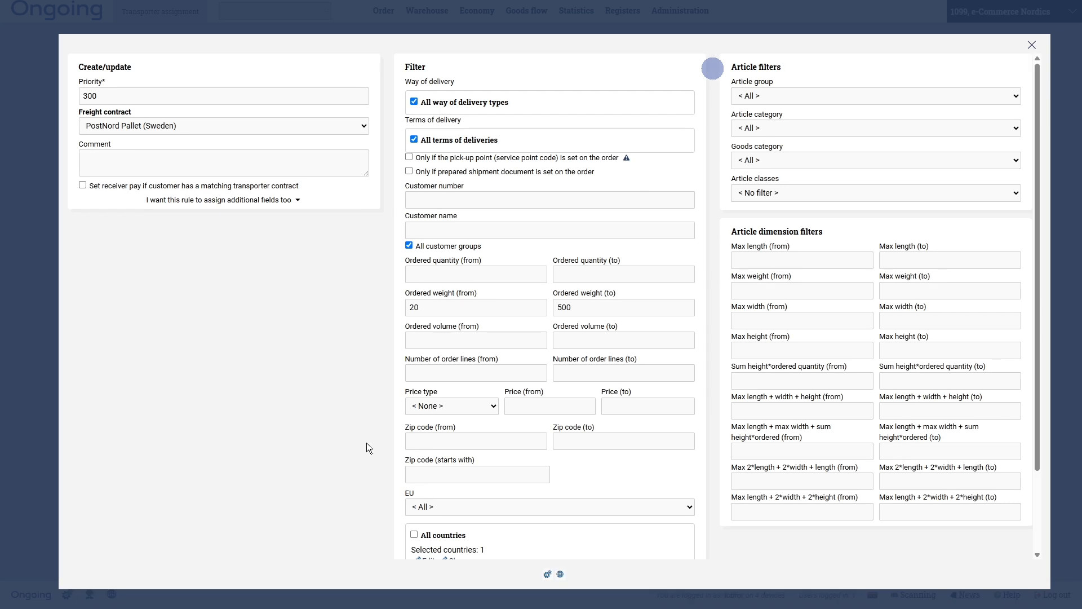
pyautogui.scroll(-2, 366, 445)
pyautogui.click(154, 549)
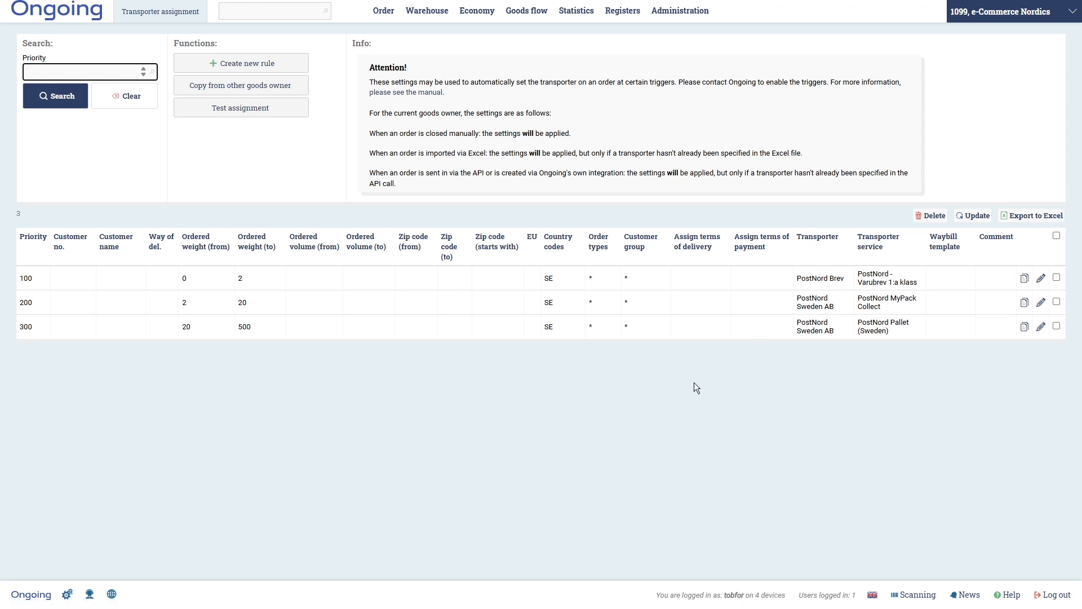
# Create a new order for the first customer in the customer list, entering an order number.
pyautogui.moveTo(378, 14)
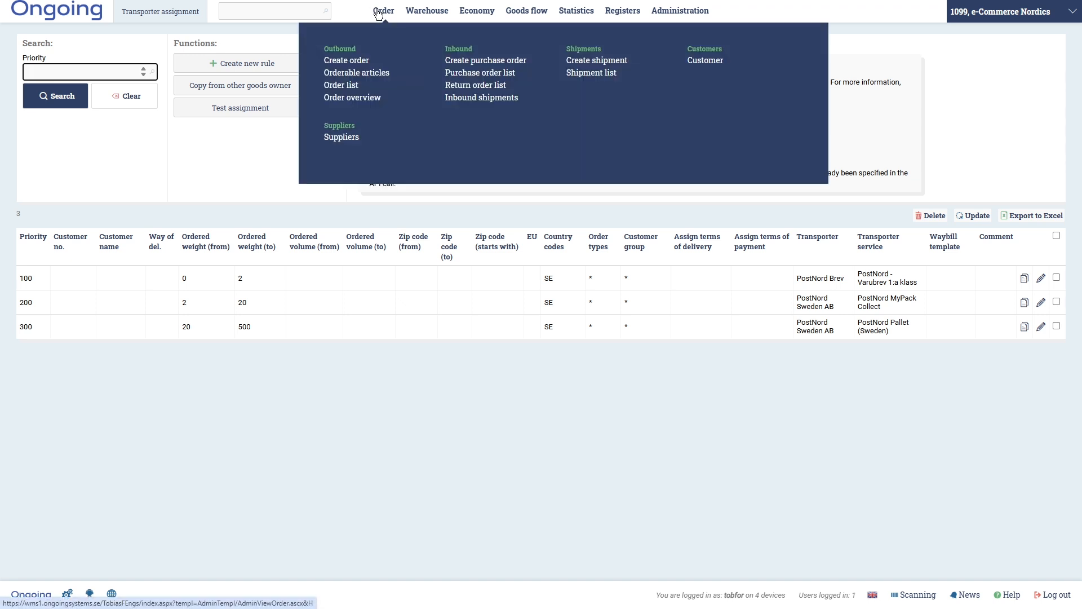
pyautogui.click(364, 59)
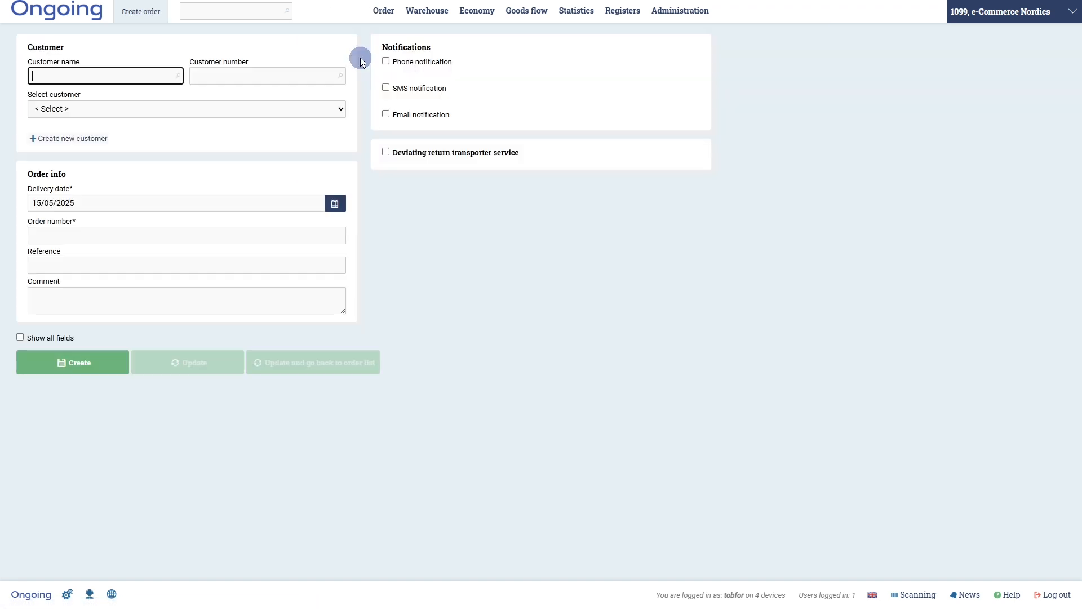
pyautogui.click(97, 108)
pyautogui.click(98, 136)
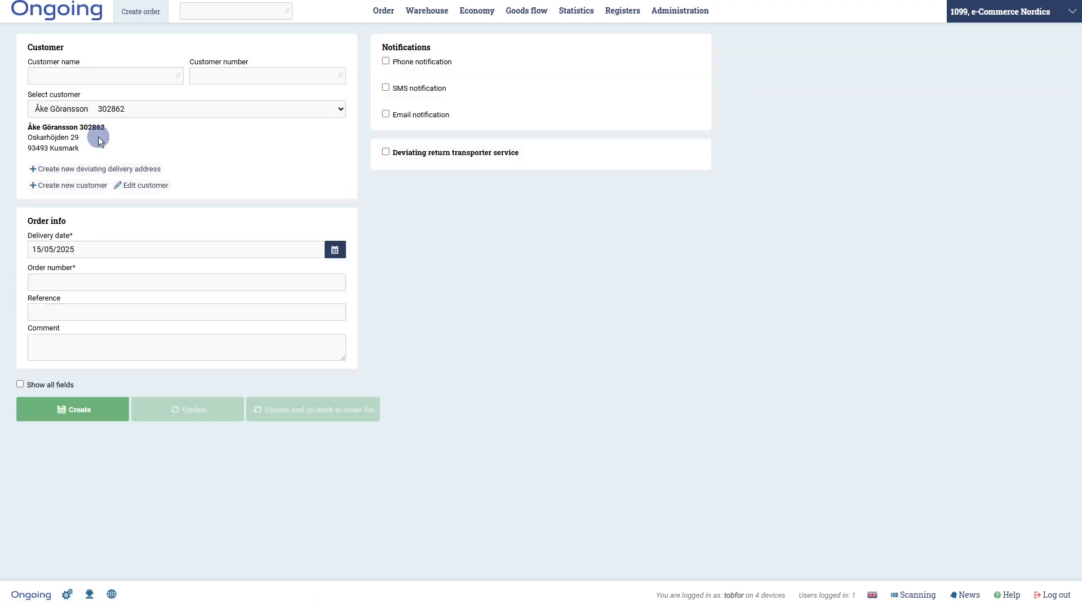
pyautogui.click(53, 283)
pyautogui.write('1')
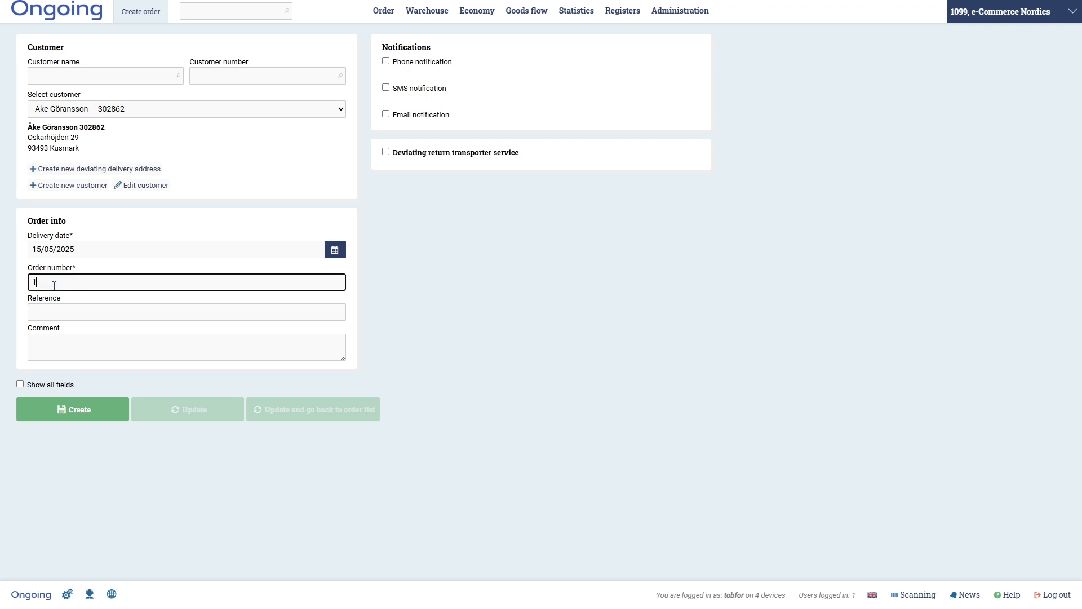
pyautogui.click(76, 409)
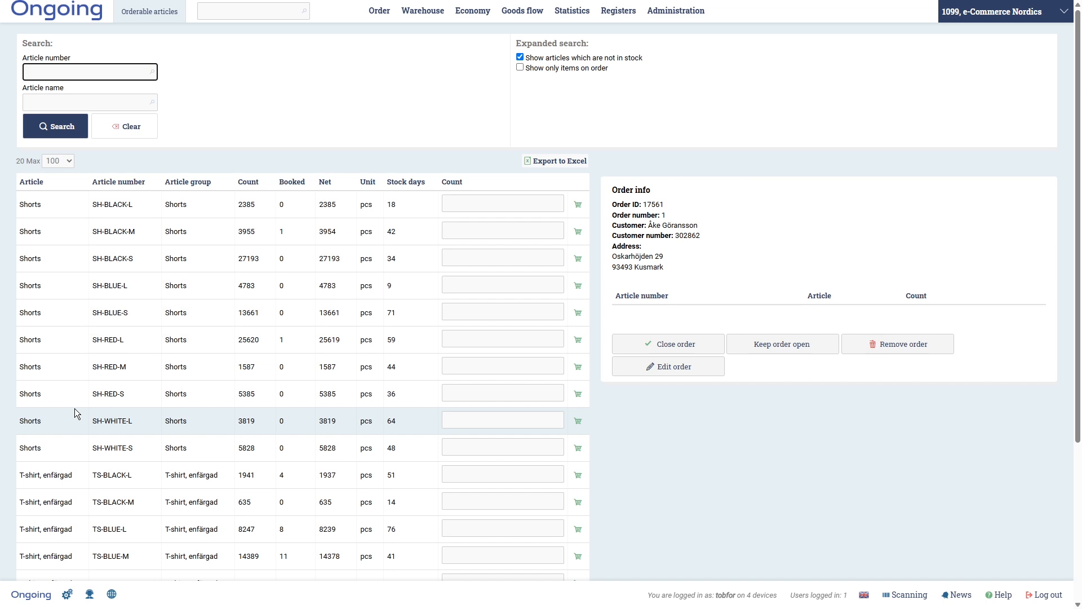
# Add 1 piece of SH-BLACK-L and close the order to check its assigned transporter in the order list.
pyautogui.click(477, 204)
pyautogui.write('1')
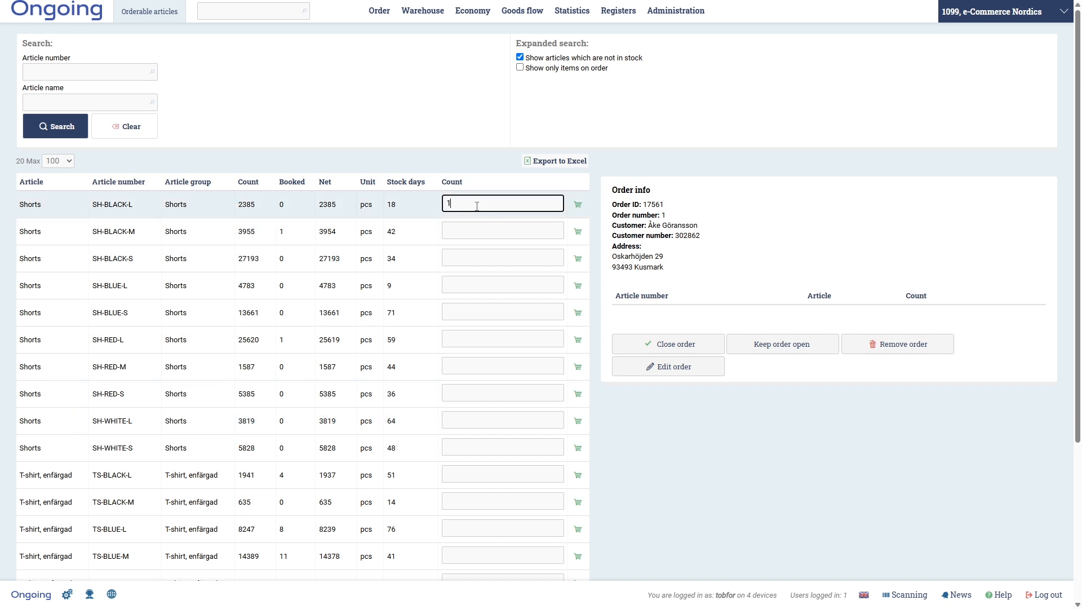
pyautogui.click(578, 205)
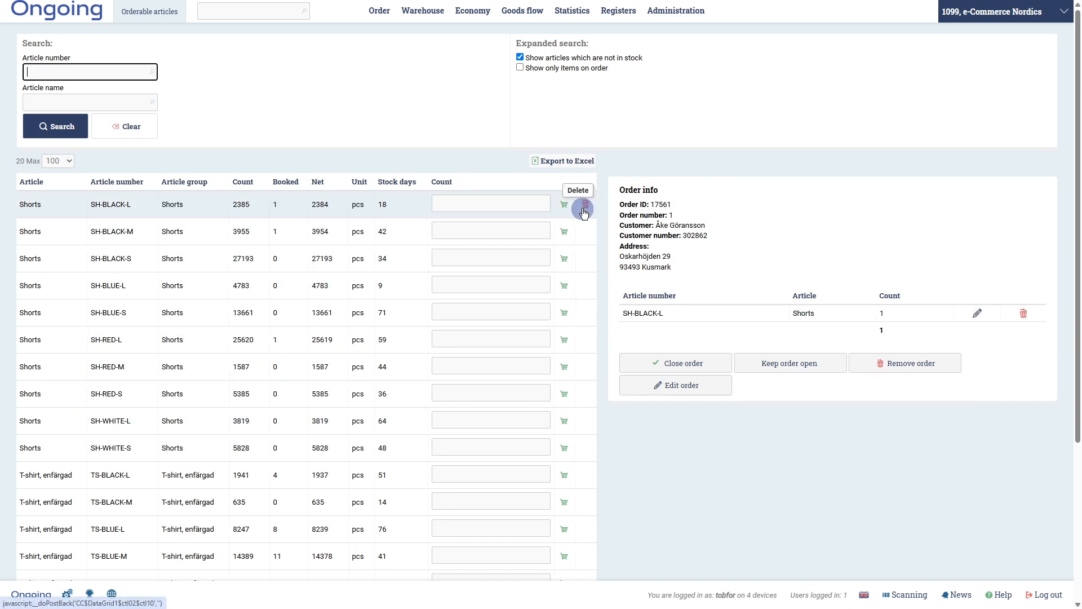
pyautogui.click(705, 362)
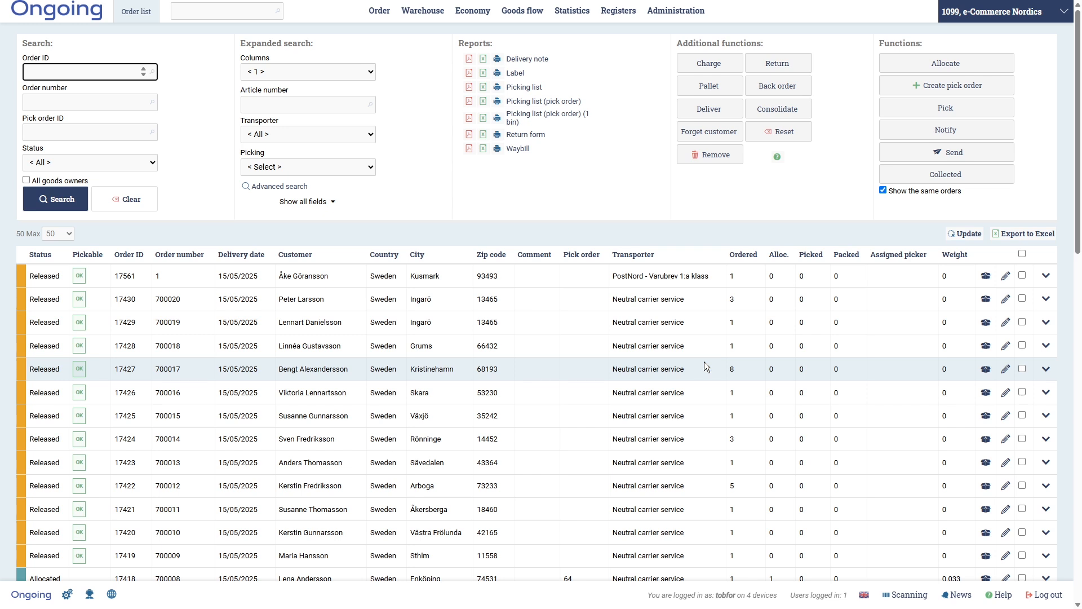
pyautogui.moveTo(613, 275); pyautogui.dragTo(709, 279)
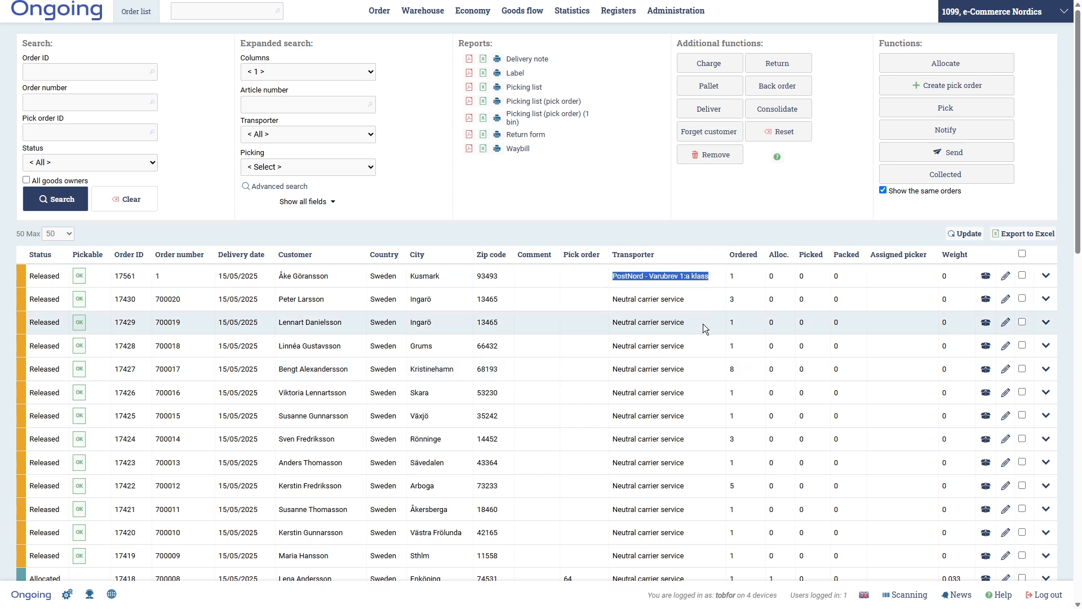
pyautogui.click(531, 232)
# Create a second order for the second customer in the customer list, entering its order number.
pyautogui.moveTo(379, 11)
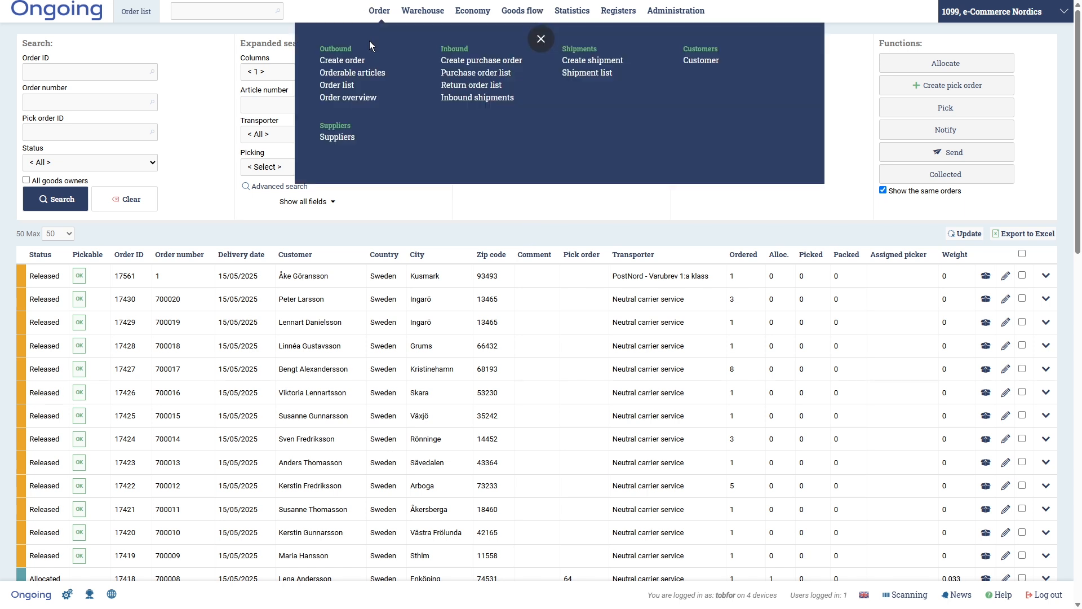
pyautogui.click(355, 60)
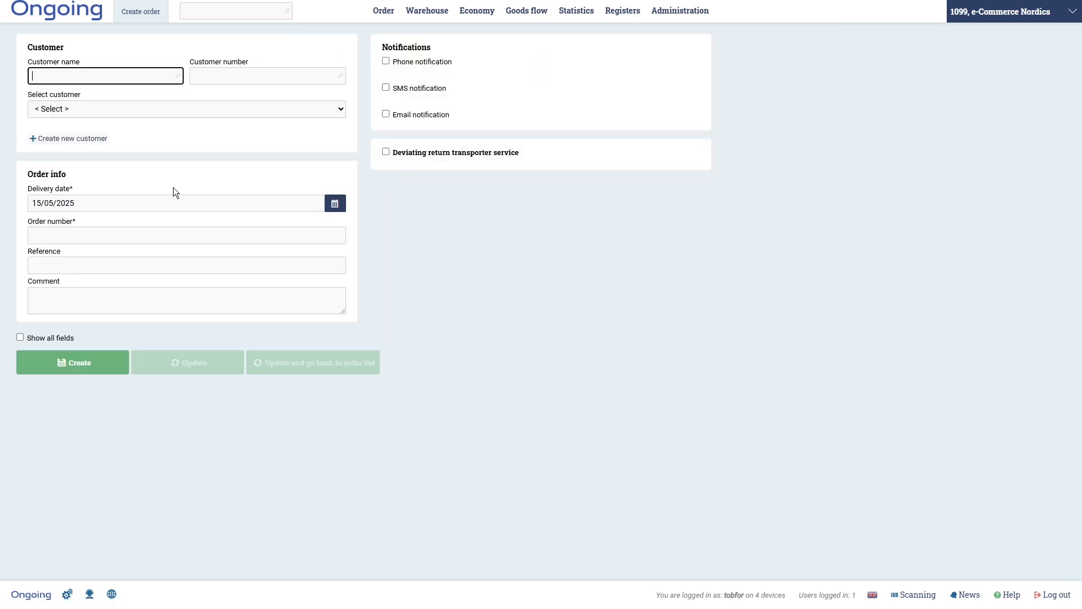
pyautogui.click(86, 109)
pyautogui.click(87, 155)
pyautogui.click(65, 286)
pyautogui.write('2')
pyautogui.click(61, 420)
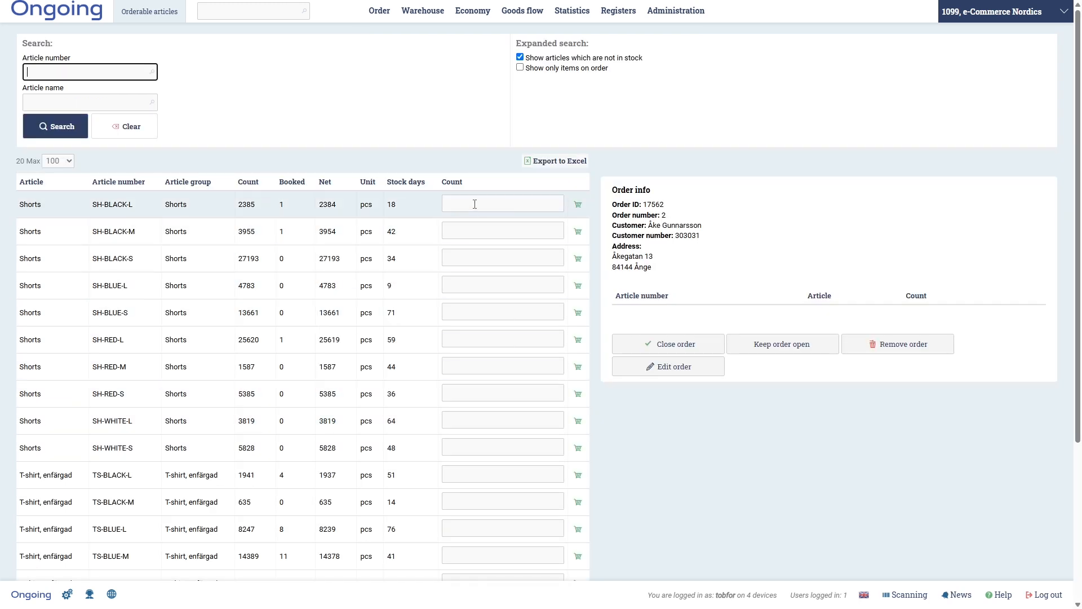
# Add 40 pieces of SH-BLACK-L and close the second order to check its assigned transporter.
pyautogui.click(474, 204)
pyautogui.write('40')
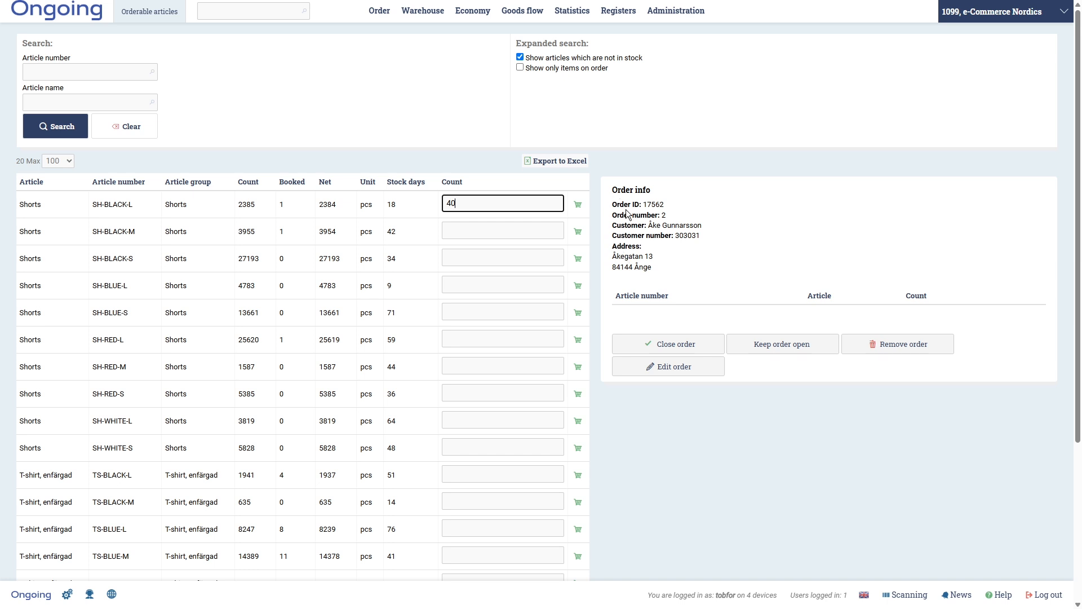
pyautogui.press('Return')
pyautogui.click(709, 364)
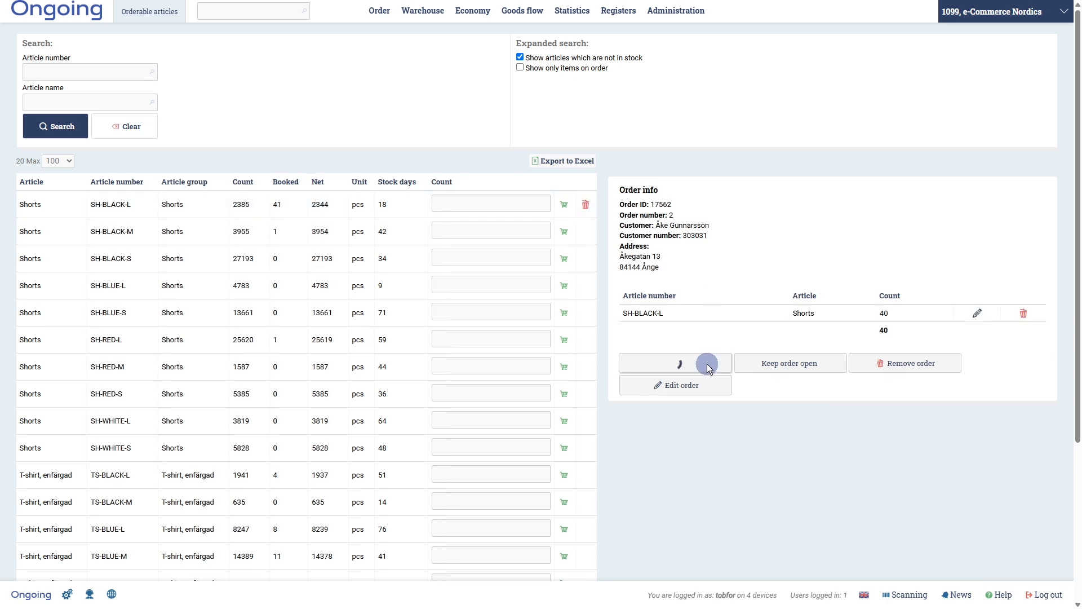
pyautogui.tripleClick(696, 275)
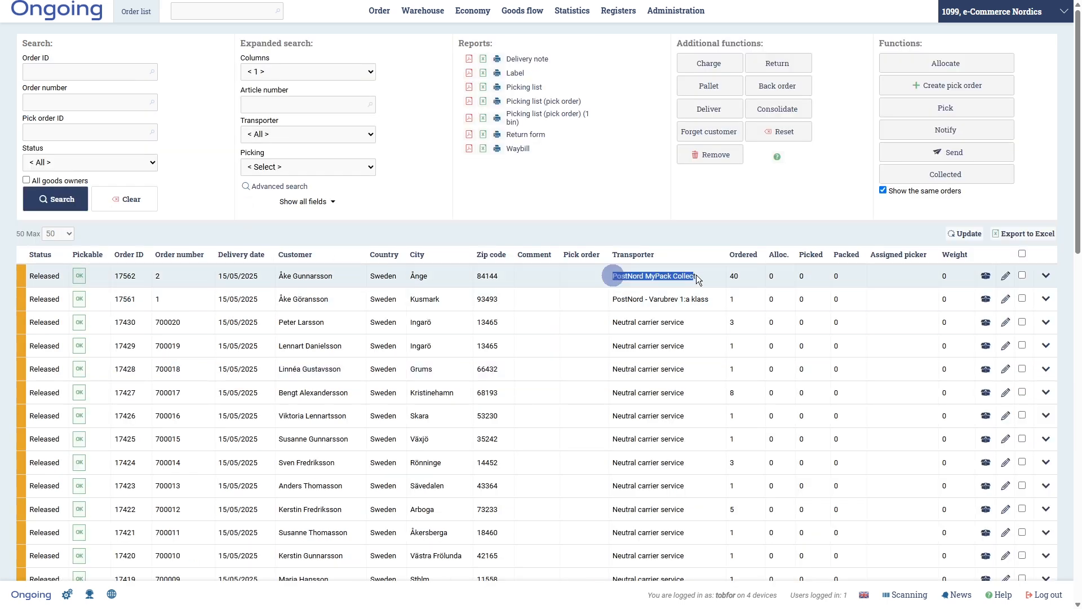
pyautogui.click(725, 299)
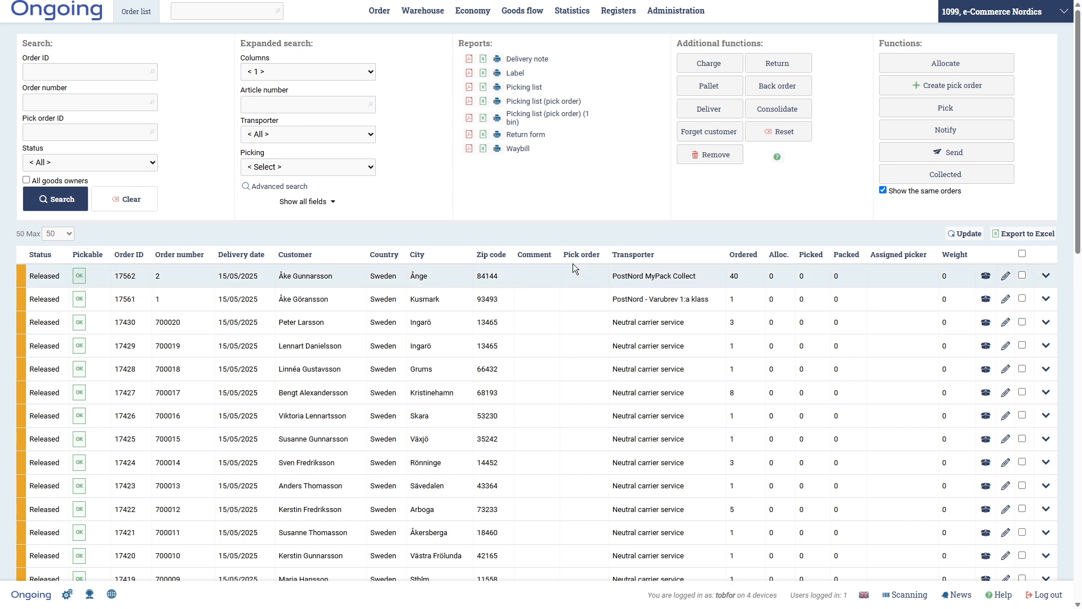
# Create a third order for the fourth customer in the customer list, entering its order number.
pyautogui.moveTo(380, 12)
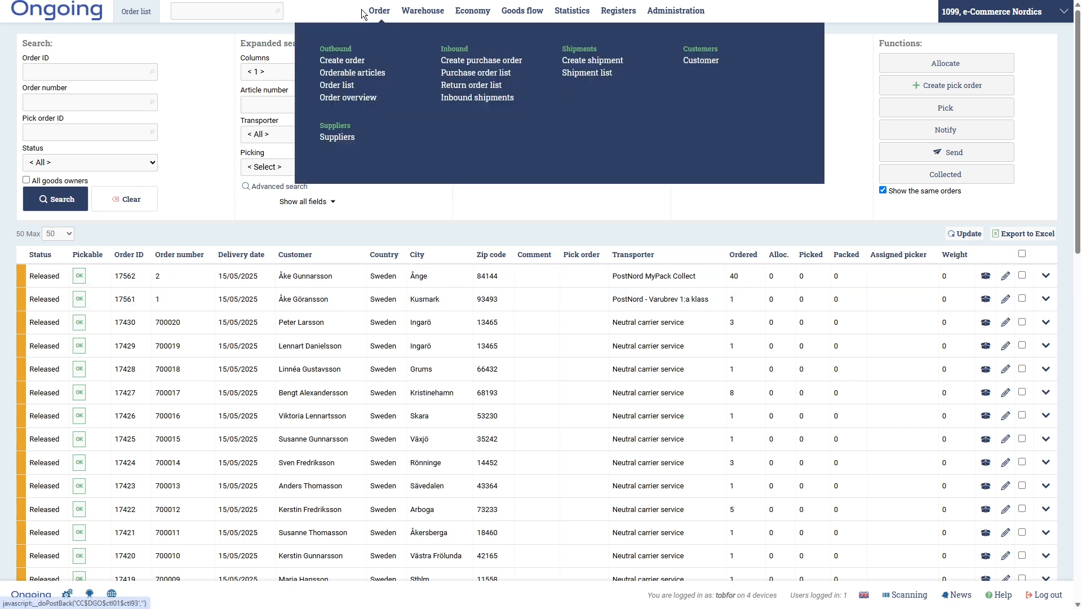
pyautogui.click(359, 61)
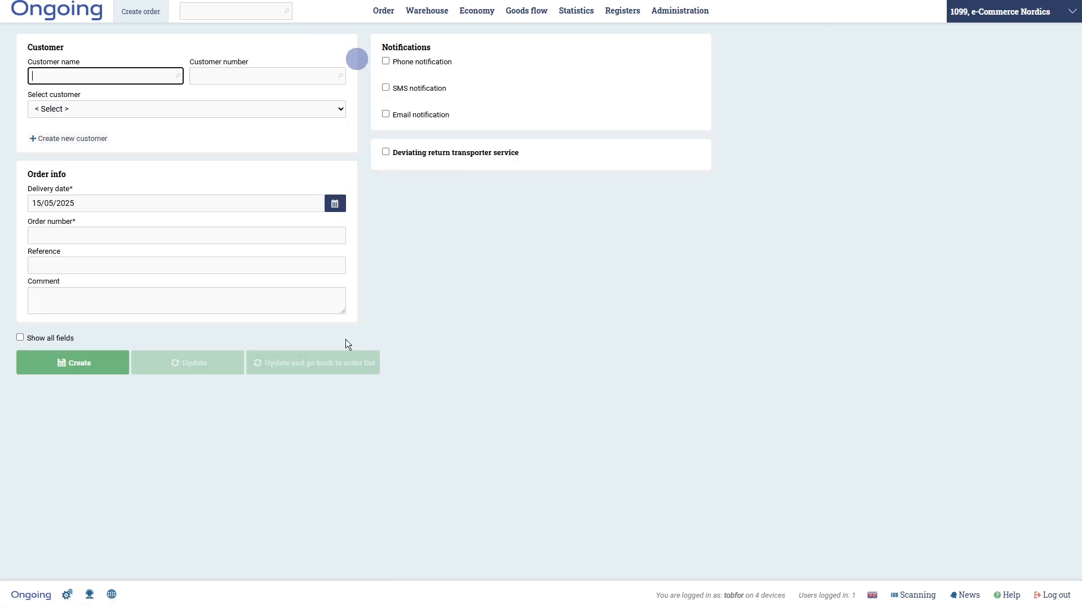
pyautogui.click(91, 109)
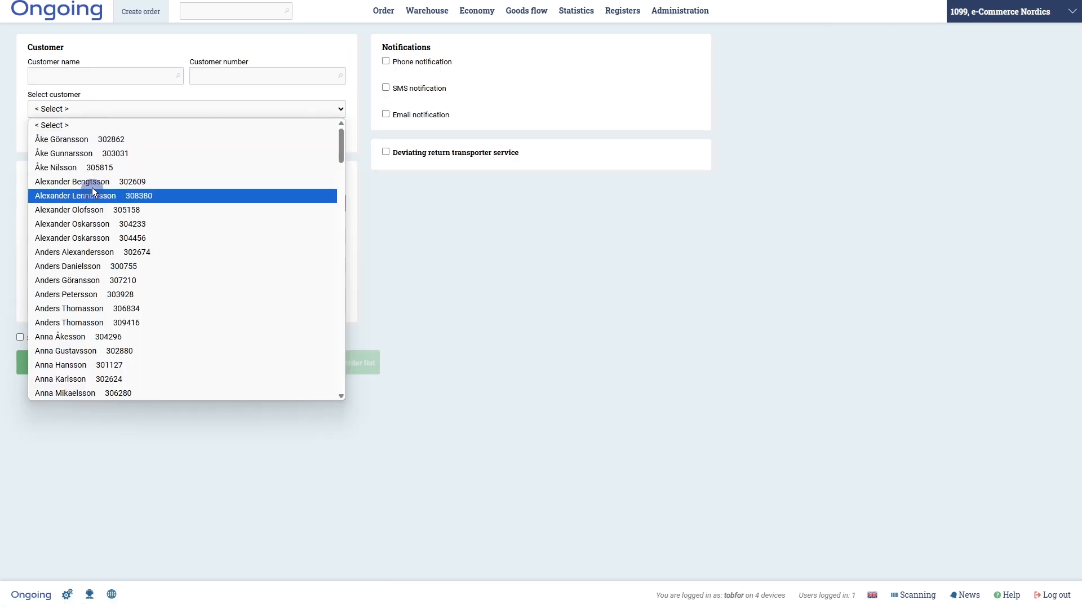
pyautogui.click(92, 186)
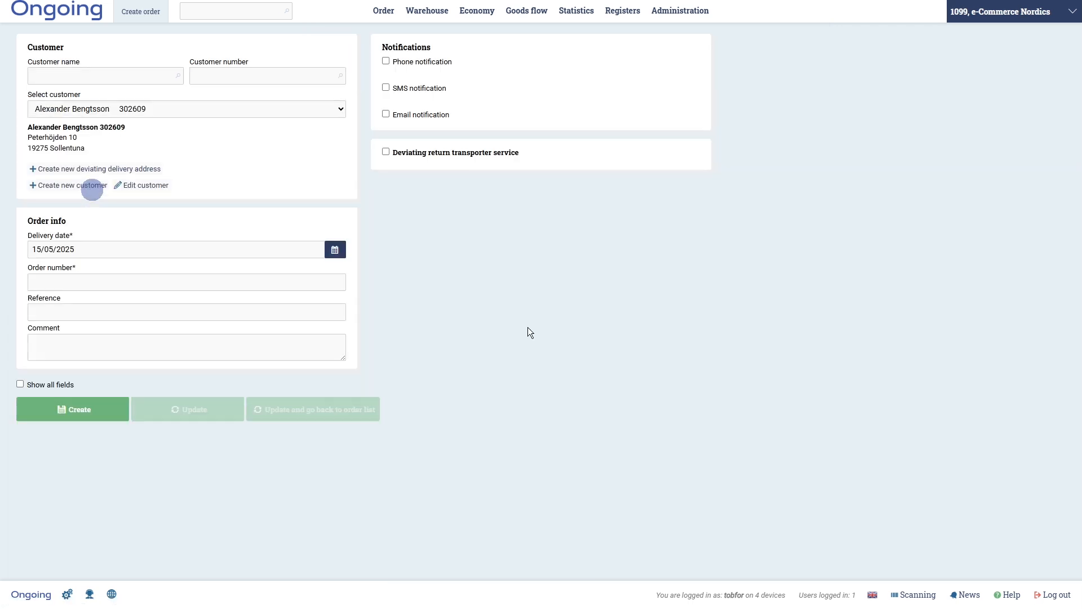
pyautogui.click(83, 282)
pyautogui.write('3')
pyautogui.click(112, 410)
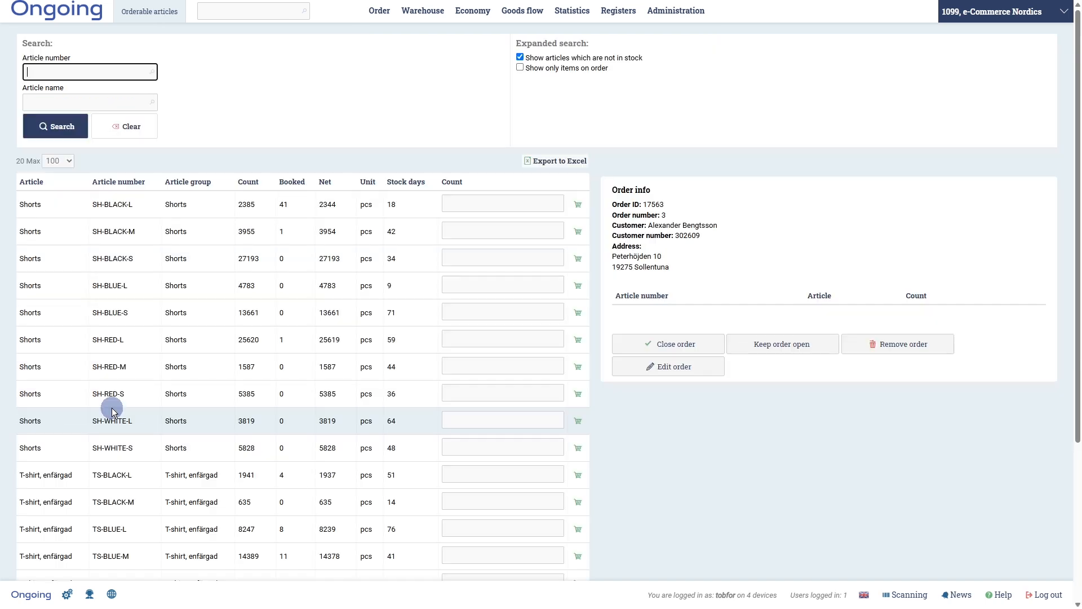
# Add 500 pieces of SH-BLACK-L and close the third order to check its assigned transporter.
pyautogui.click(467, 204)
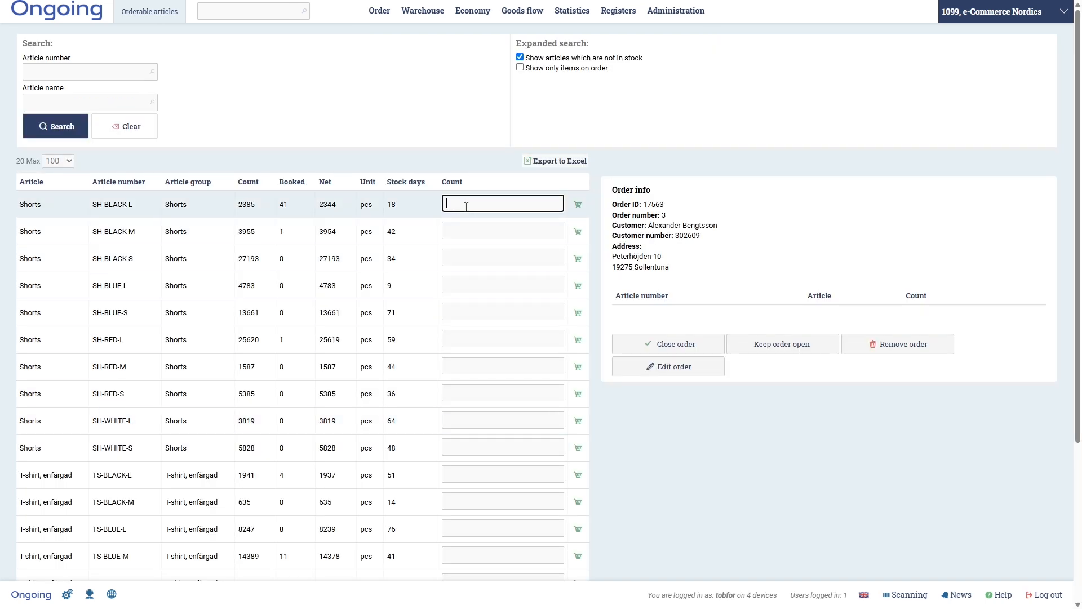
pyautogui.write('500')
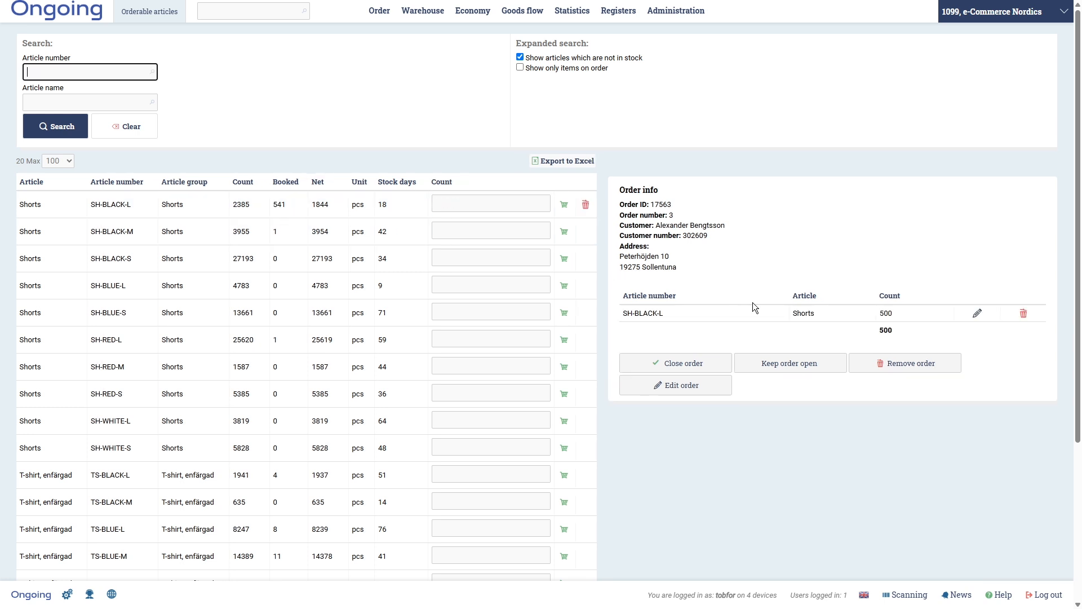
pyautogui.click(729, 365)
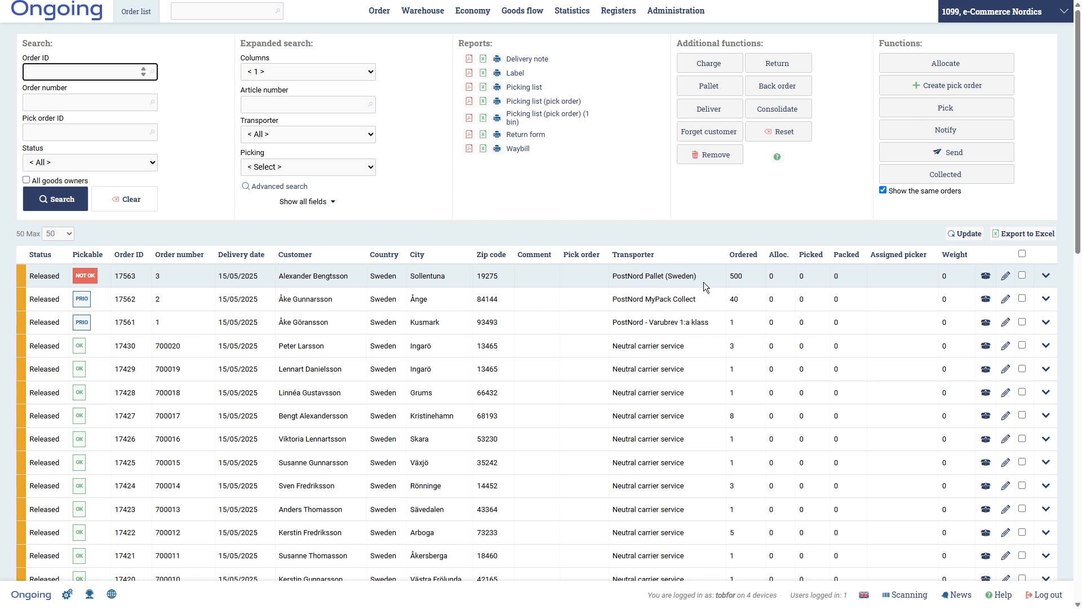
pyautogui.moveTo(699, 279); pyautogui.dragTo(617, 283)
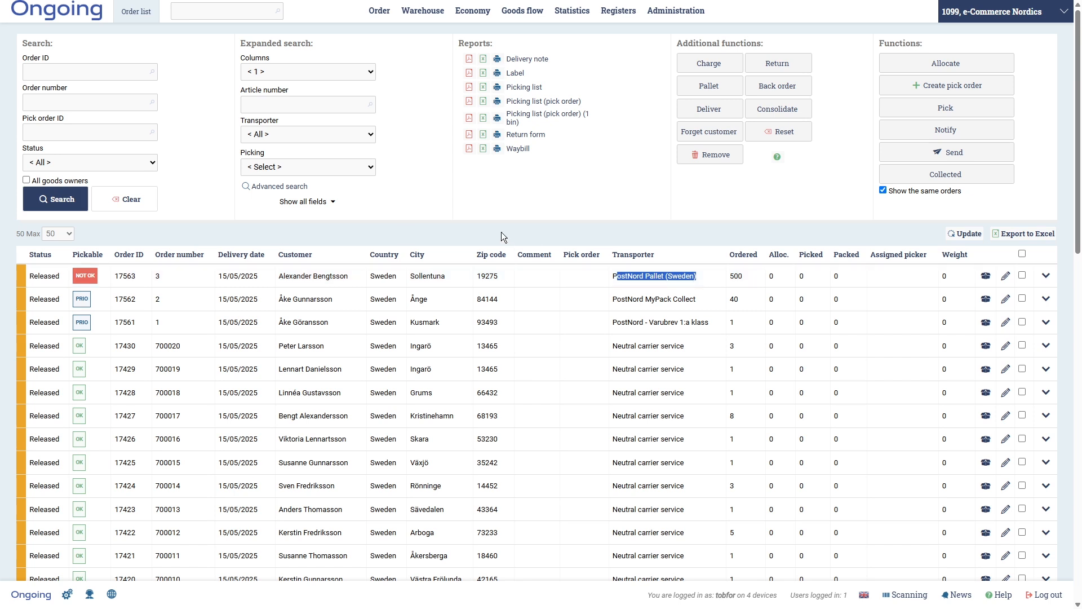
pyautogui.click(613, 224)
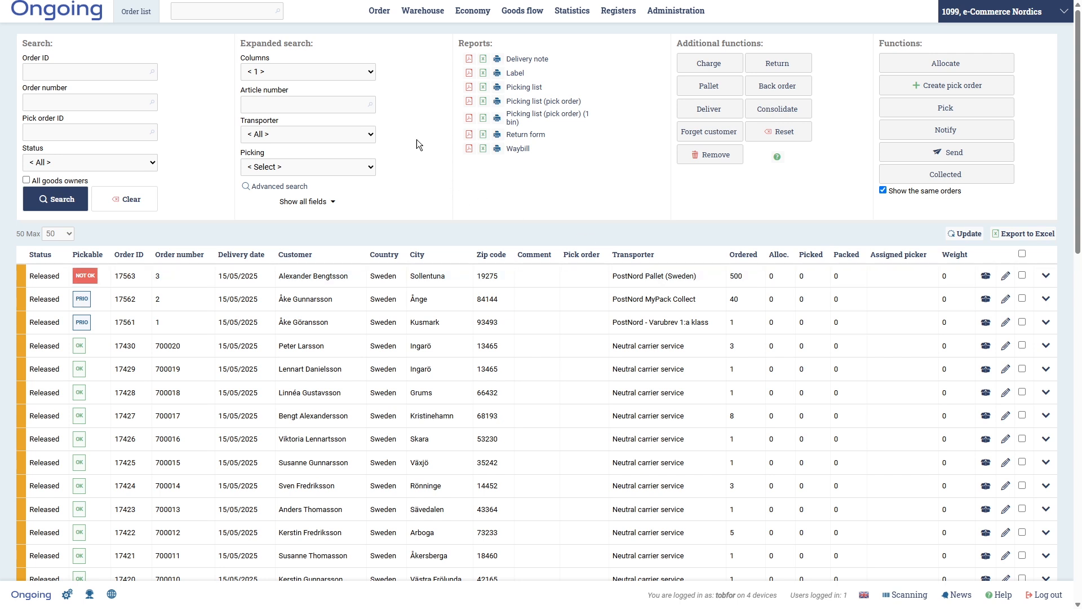
# Start a fourth order and begin a new customer named "danish customer" for it.
pyautogui.moveTo(376, 14)
pyautogui.click(351, 59)
pyautogui.click(93, 138)
pyautogui.write('da')
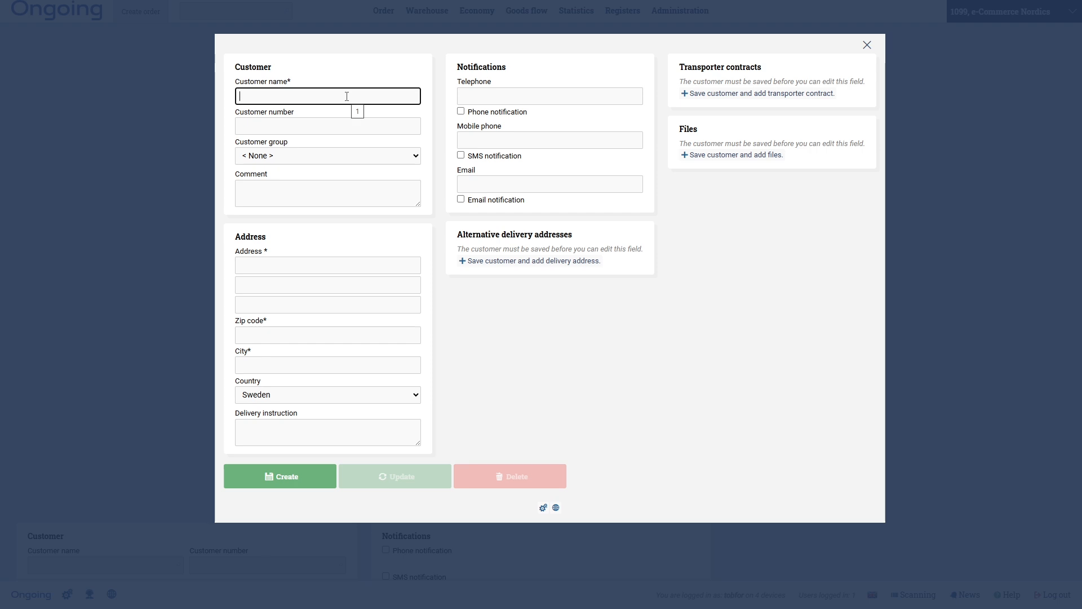
pyautogui.write('nish customer')
# Fill in the new Danish customer's street address, zip code and city.
pyautogui.click(274, 266)
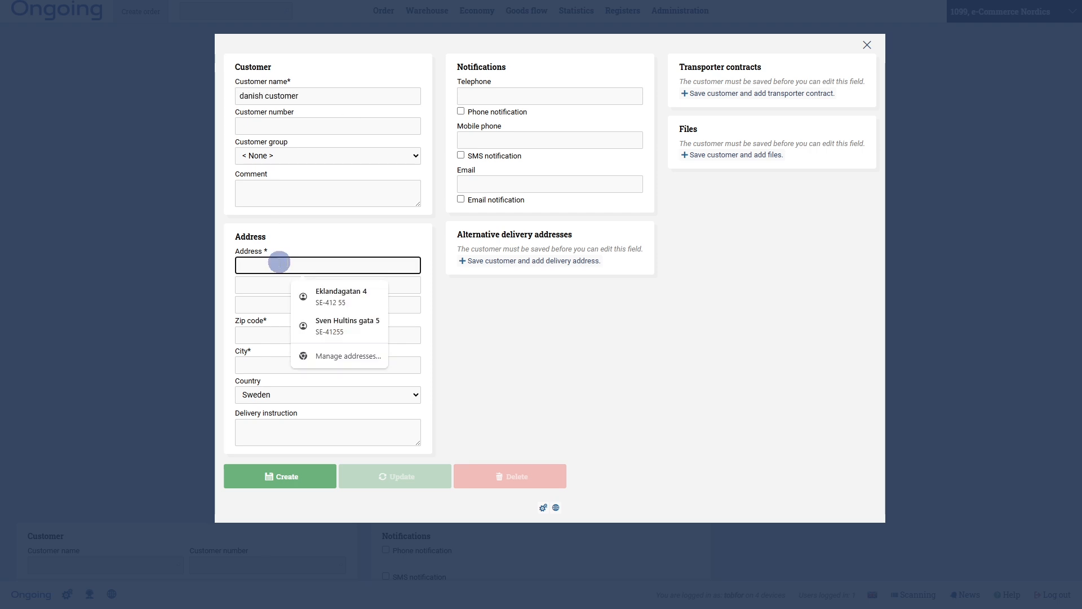
pyautogui.write('ny')
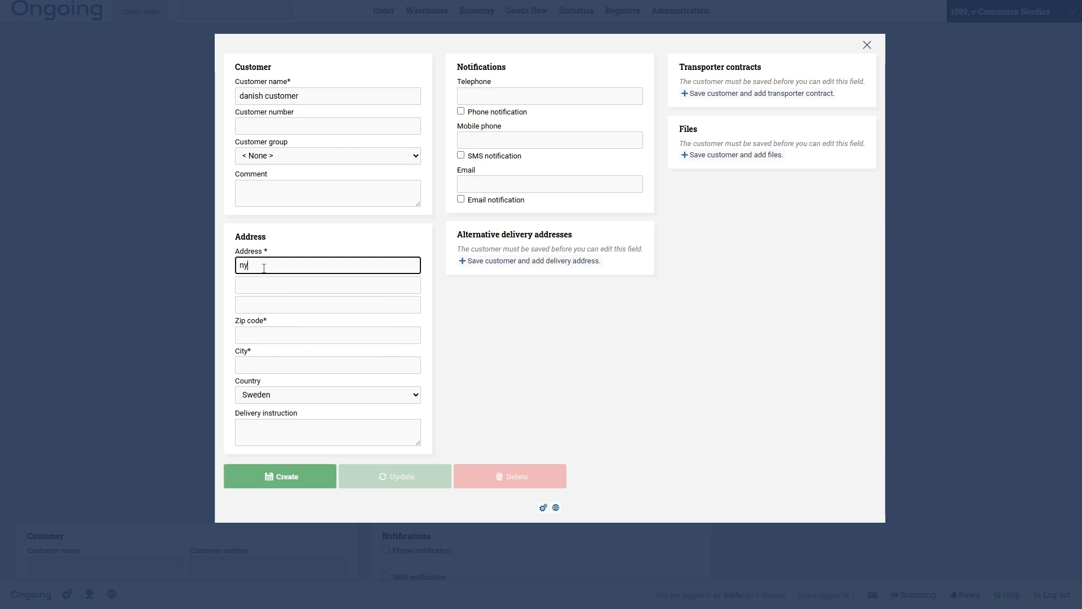
pyautogui.write('havn 1')
pyautogui.click(266, 336)
pyautogui.write('12345')
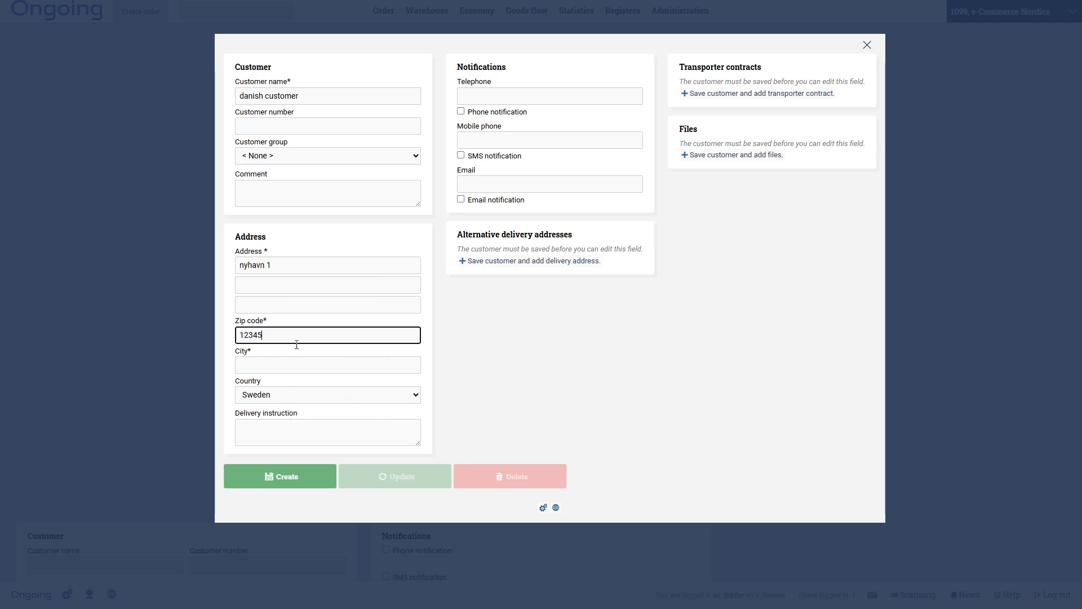
pyautogui.click(282, 364)
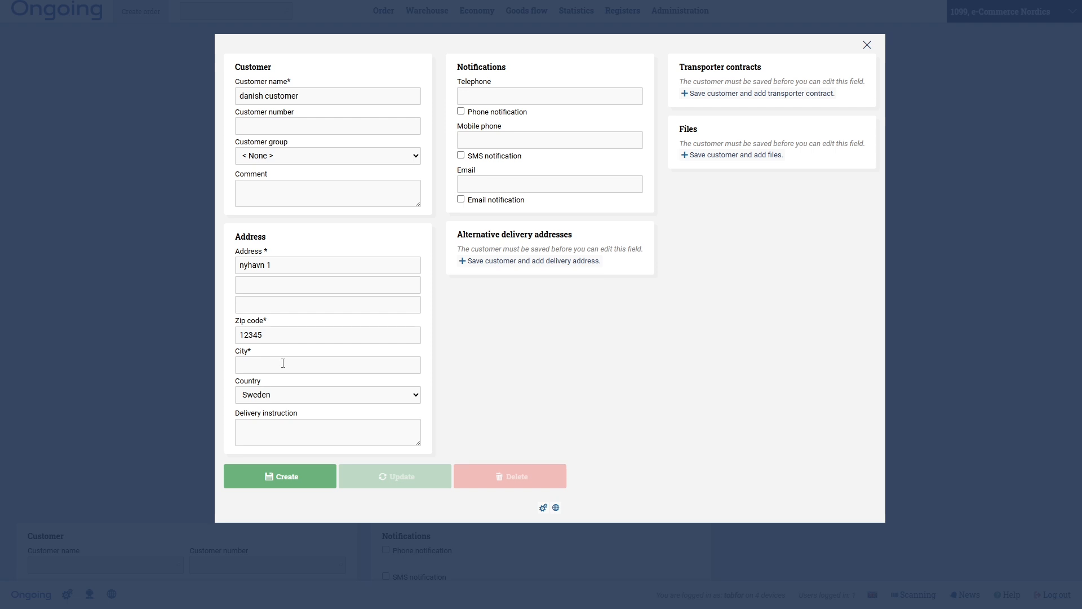
pyautogui.click(283, 363)
pyautogui.write('copen')
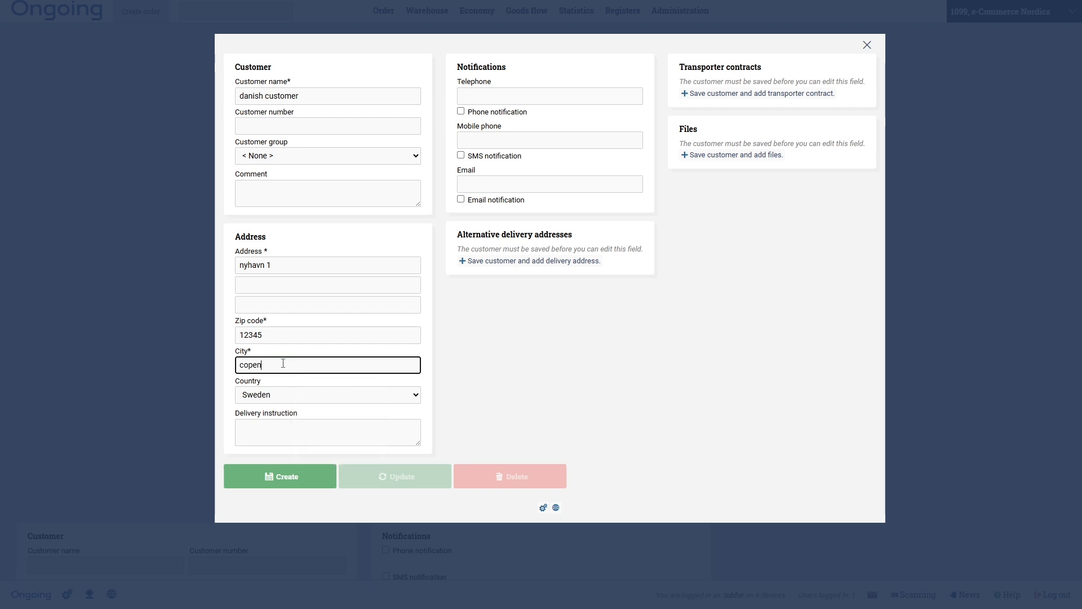
pyautogui.write('hagen')
# Set the new customer's country to Denmark and create the customer.
pyautogui.click(296, 394)
pyautogui.scroll(20, 301, 299)
pyautogui.scroll(-15, 301, 300)
pyautogui.scroll(-3, 301, 300)
pyautogui.click(290, 197)
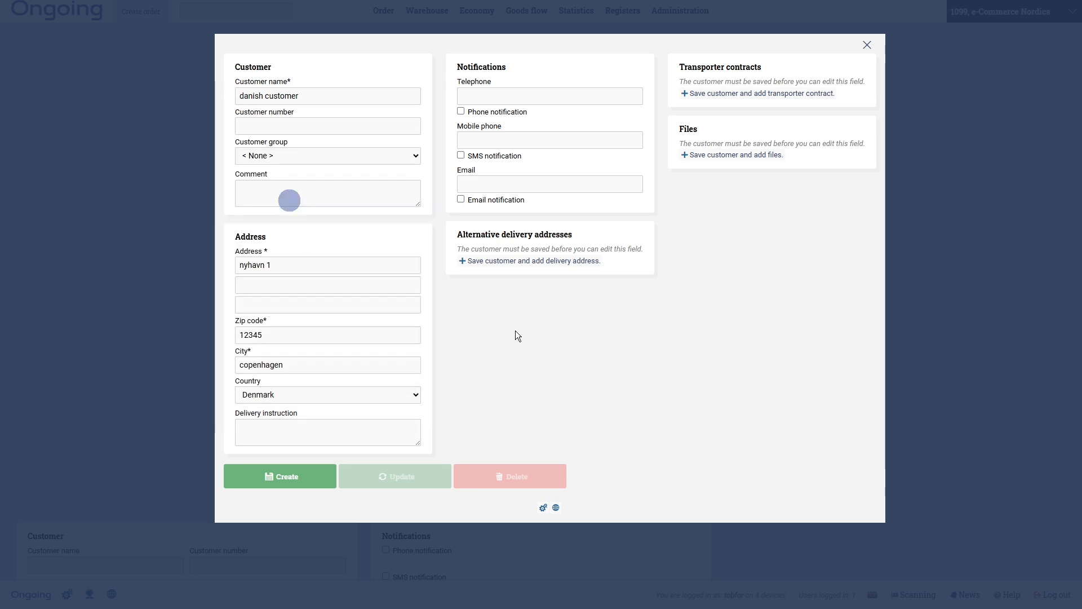
pyautogui.click(274, 477)
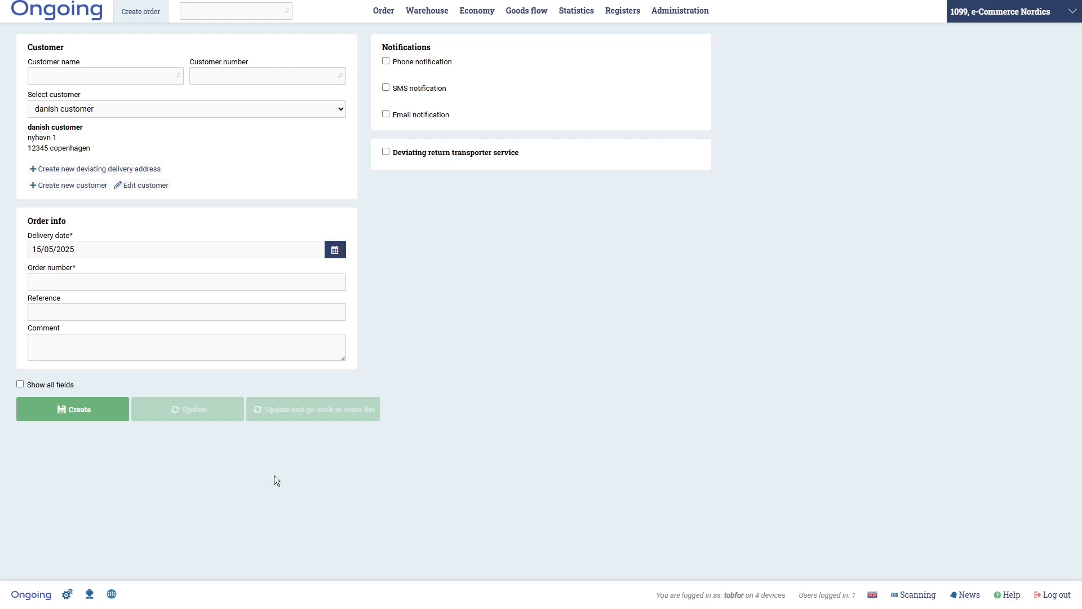
# Enter the order number for the Danish customer's order and create the order.
pyautogui.click(53, 287)
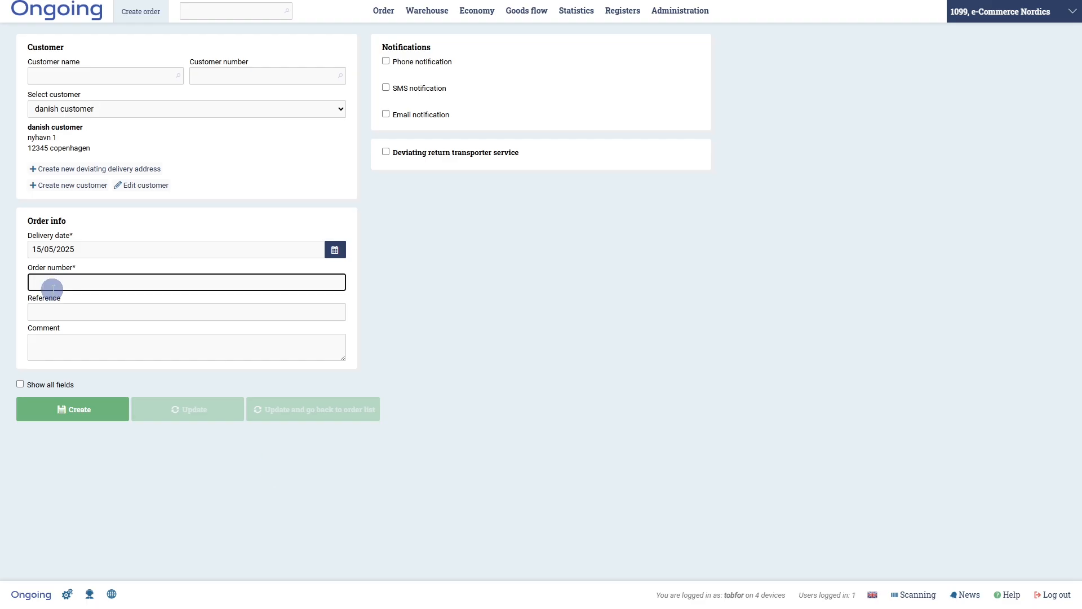
pyautogui.write('4')
pyautogui.click(65, 409)
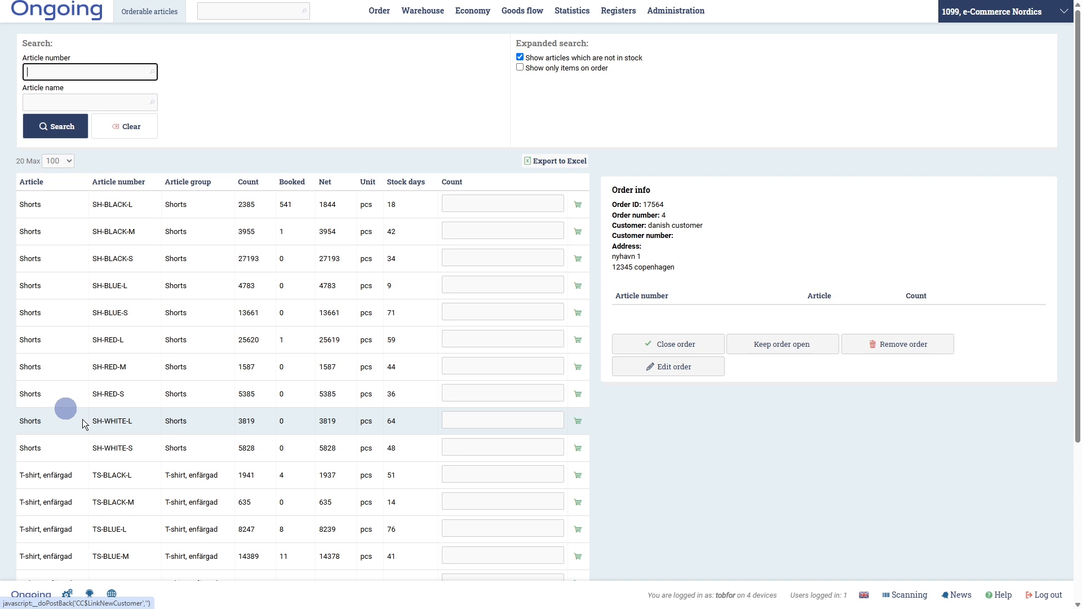
# Add 1 piece of SH-BLACK-L and close the Danish customer's order to check its assigned transporter.
pyautogui.click(506, 201)
pyautogui.write('1')
pyautogui.click(578, 204)
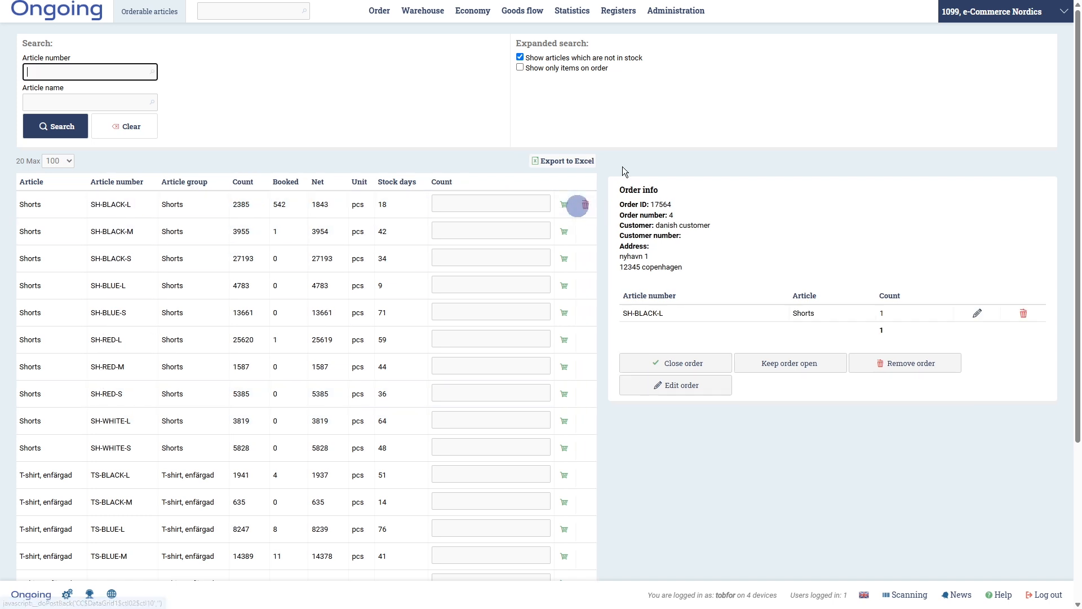
pyautogui.click(657, 364)
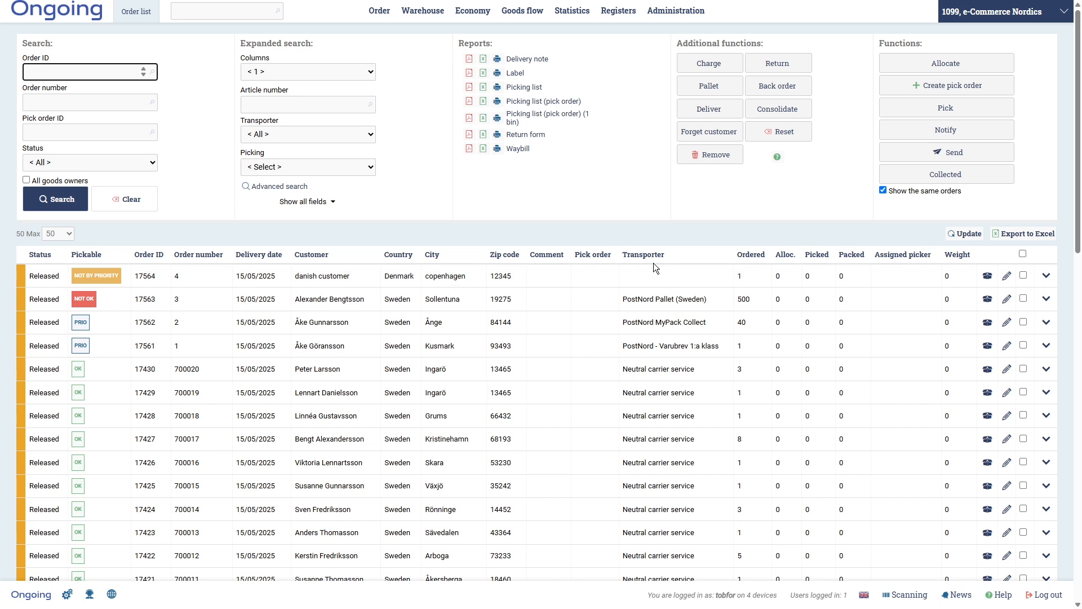